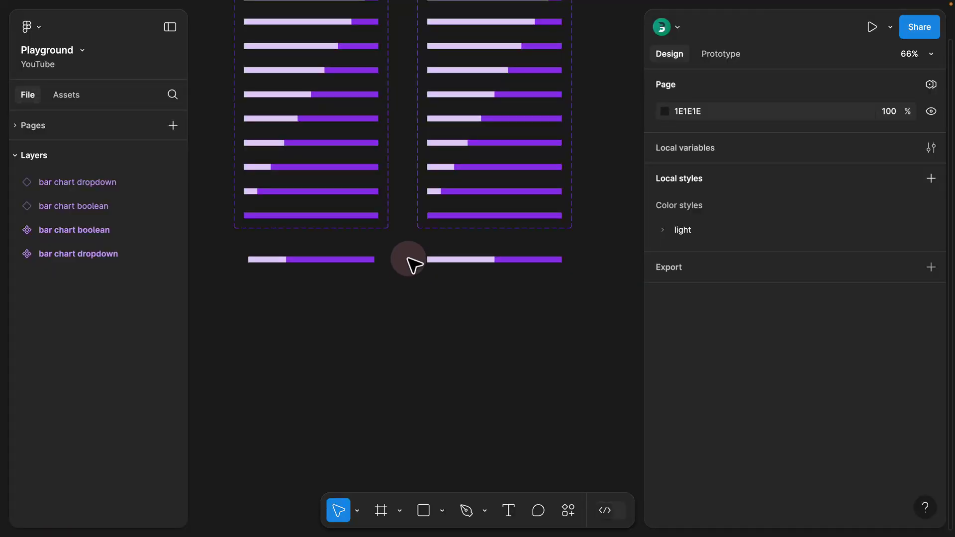
Step: Select the 'bar chart dropdown' component set and bring its Fill settings into view
scroll(405, 141, "up", 3)
left_click(281, 74)
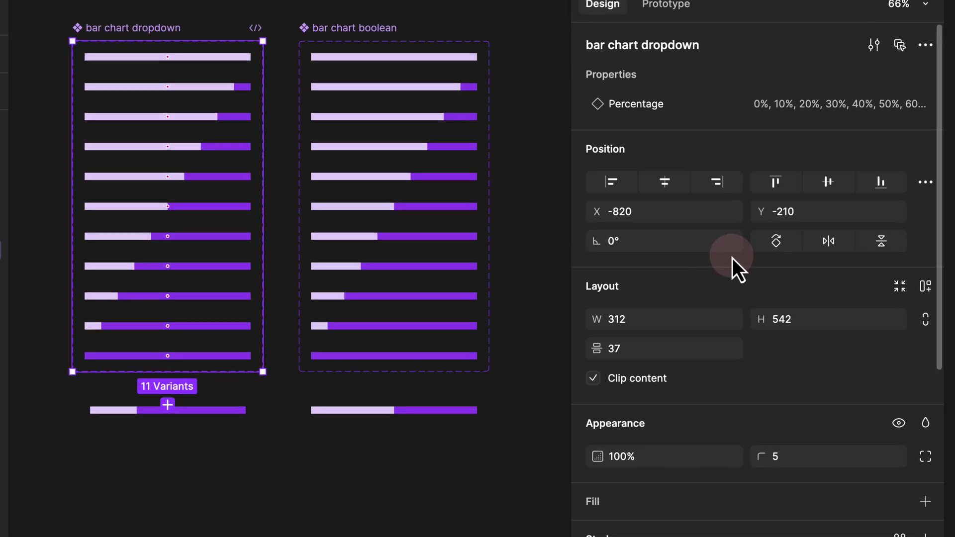
scroll(775, 260, "down", 5)
scroll(733, 258, "down", 1)
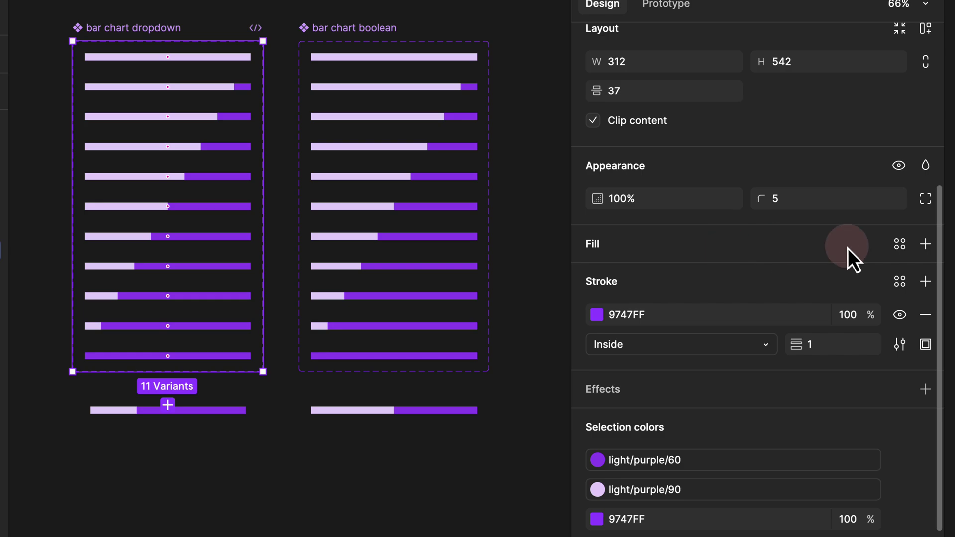
Step: Add a white FFFFFF fill to both the dropdown and boolean component sets
left_click(925, 243)
left_click(119, 8)
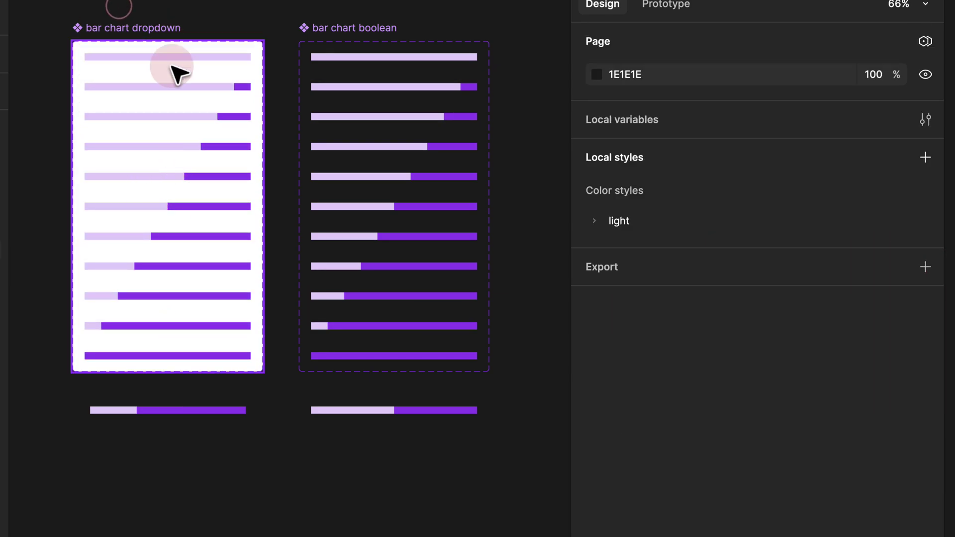
left_click(311, 28)
scroll(782, 324, "down", 5)
scroll(781, 315, "down", 5)
left_click(926, 324)
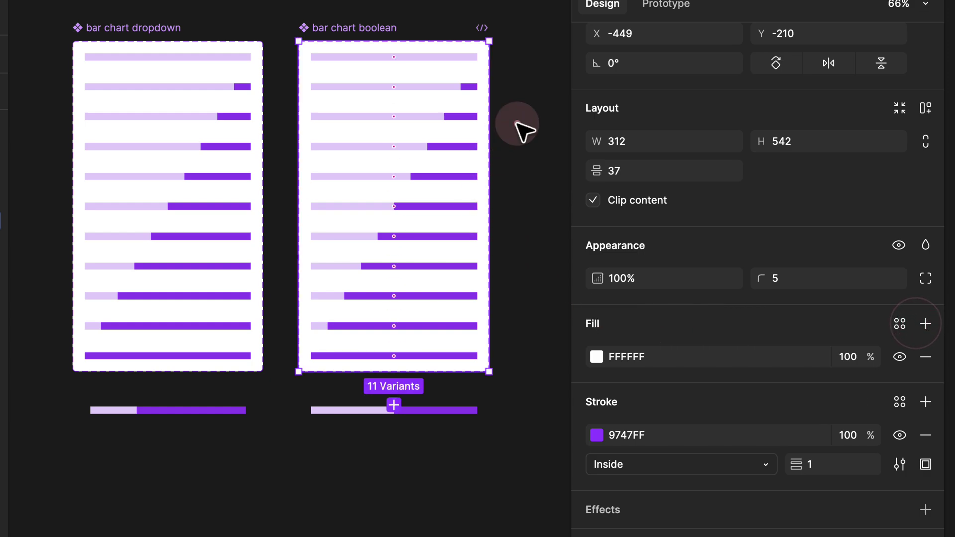
left_click(518, 123)
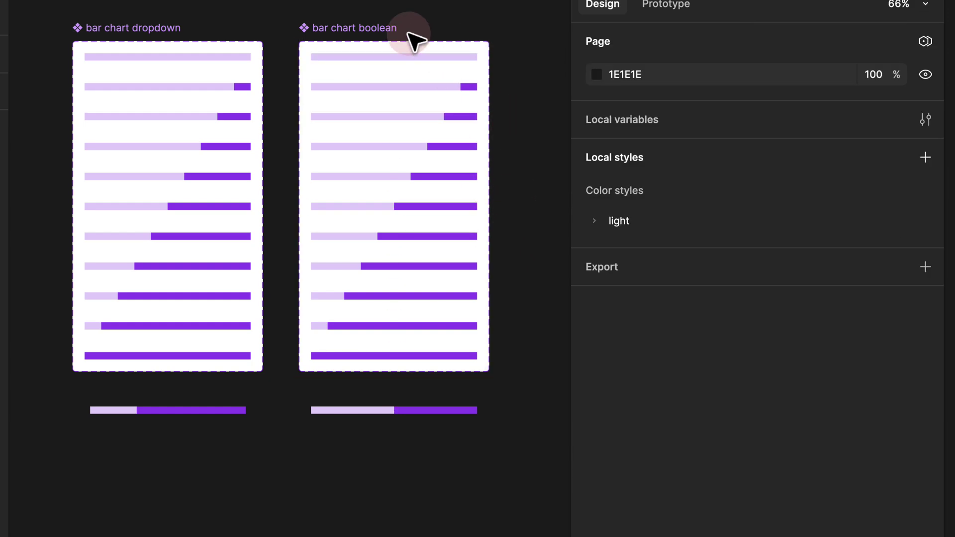
Step: Resize the bar chart boolean component set to fit its variants at 312 × 542
left_click(387, 30)
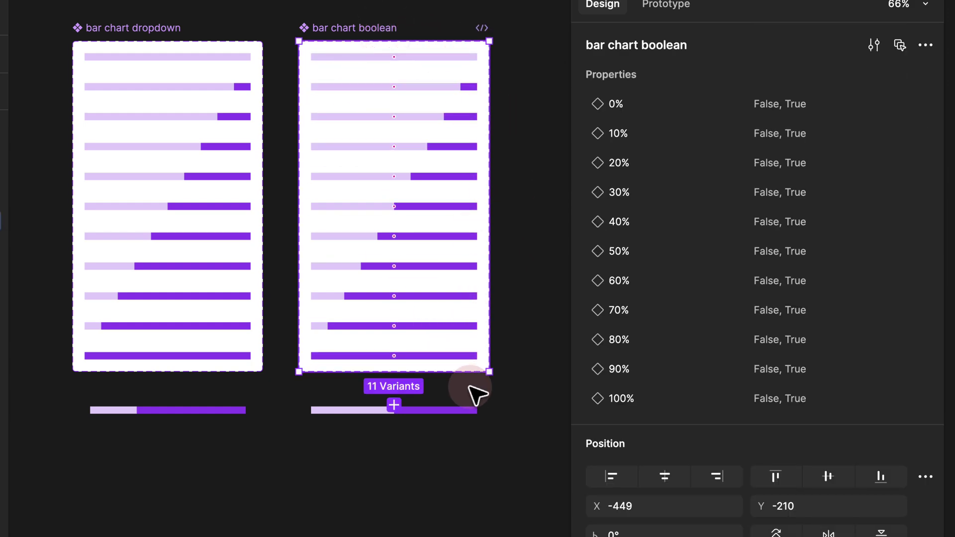
left_click_drag(489, 371, 524, 405)
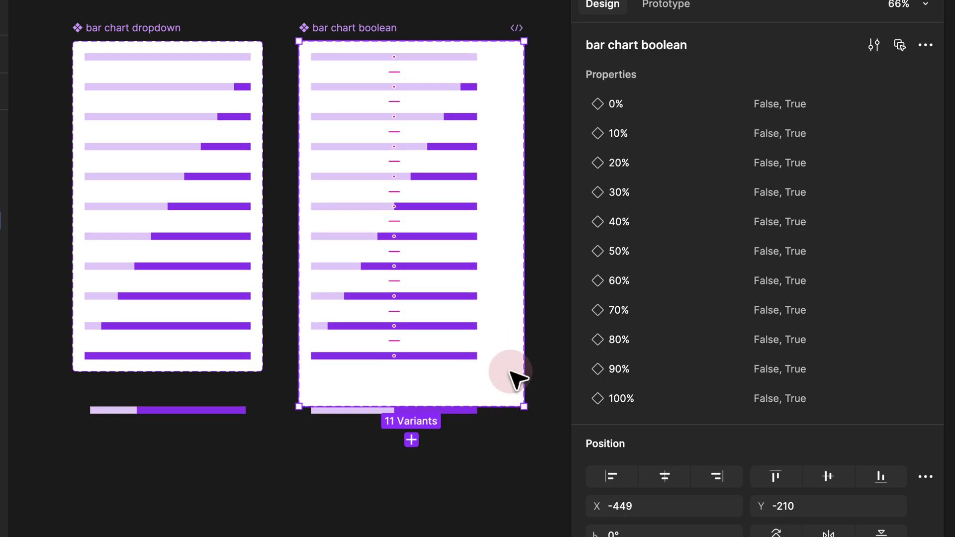
left_click(544, 110)
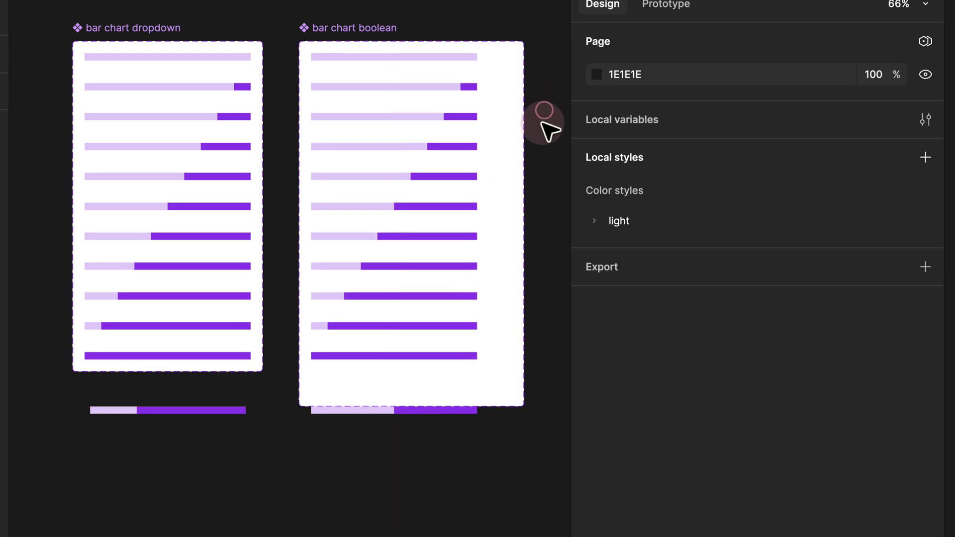
left_click(390, 28)
scroll(805, 389, "down", 4)
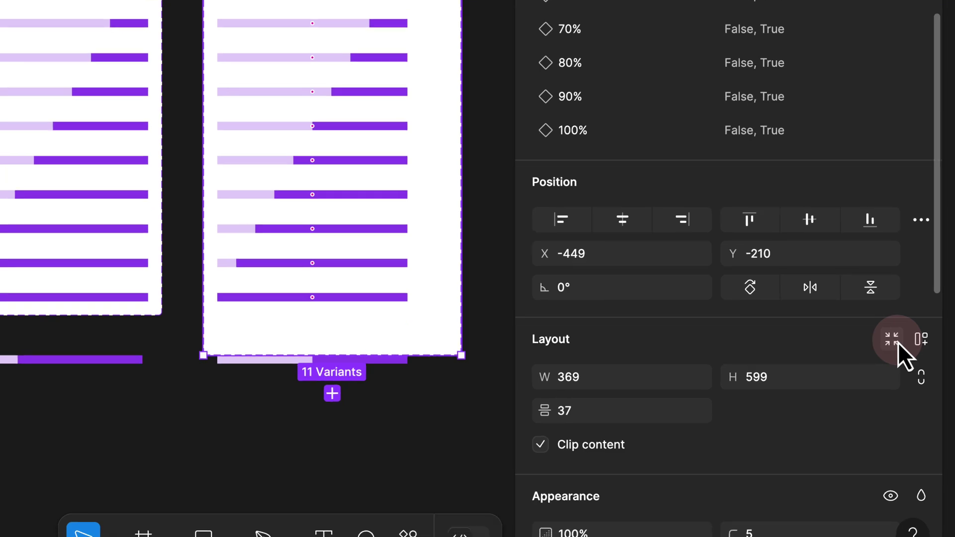
left_click(895, 341)
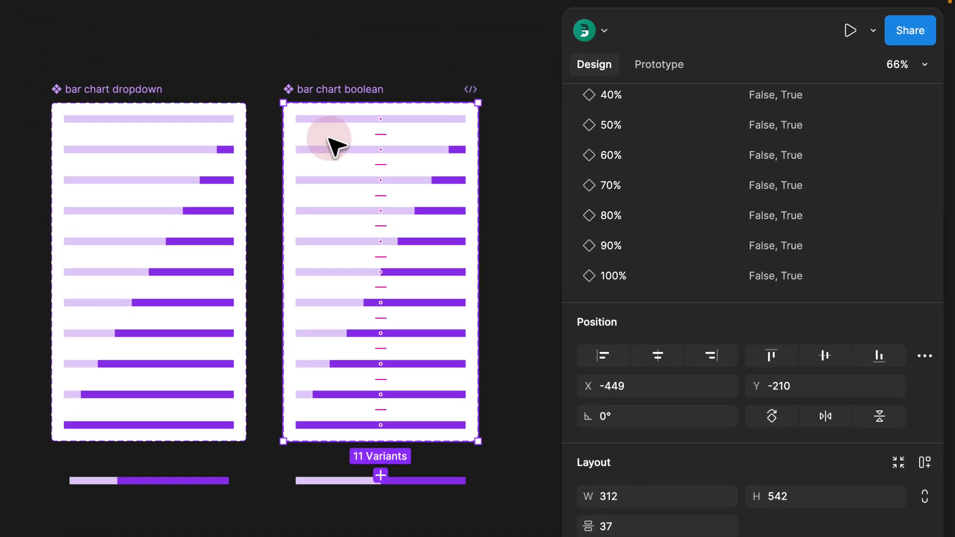
left_click(250, 79)
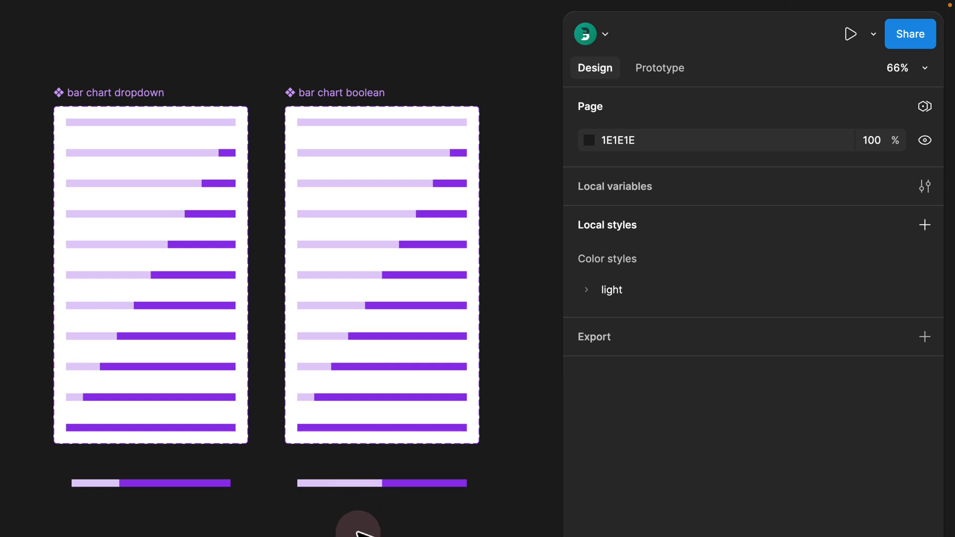
Step: Duplicate the boolean bar below the component sets and try its percentage toggles, including 30% and 60%
left_click_drag(351, 525, 409, 326)
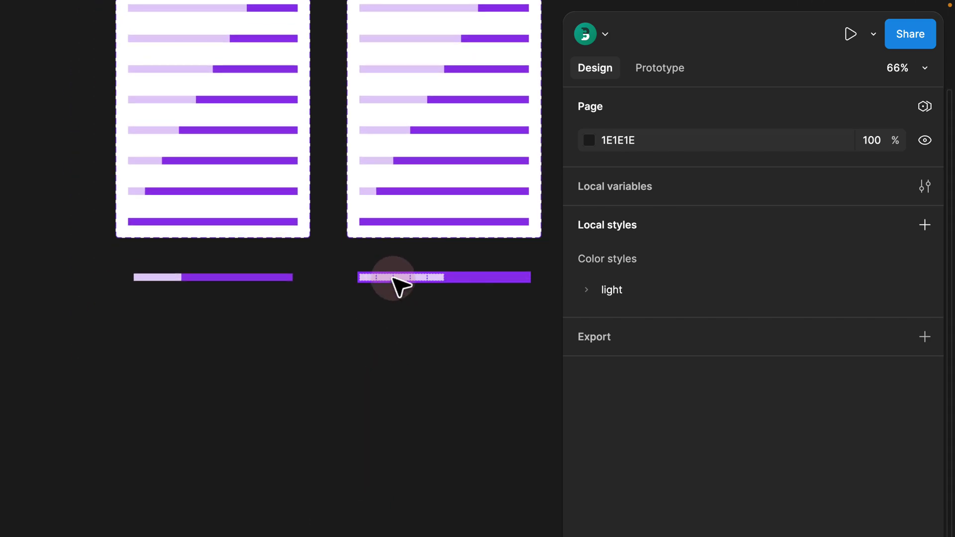
left_click_drag(393, 279, 226, 449)
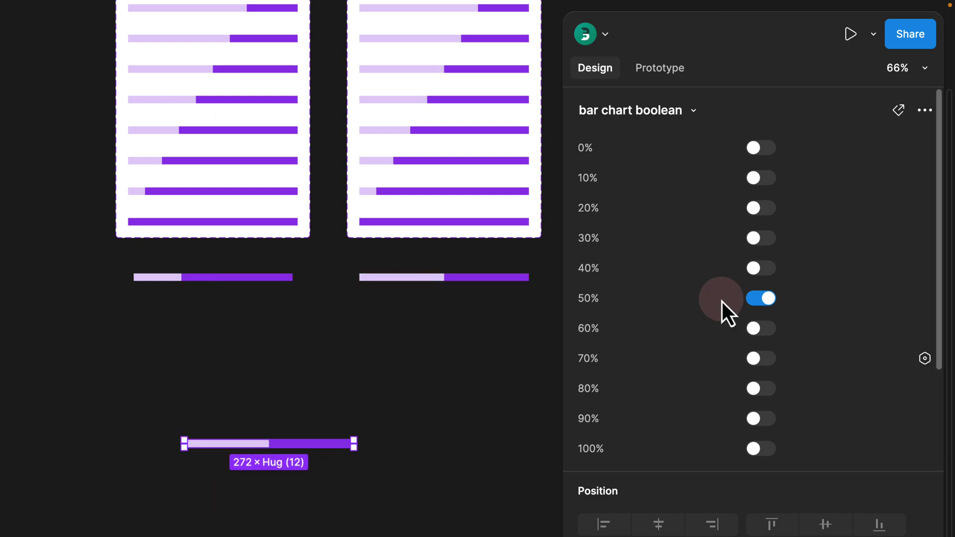
left_click(768, 427)
left_click(762, 383)
left_click(757, 269)
left_click(761, 239)
left_click(759, 328)
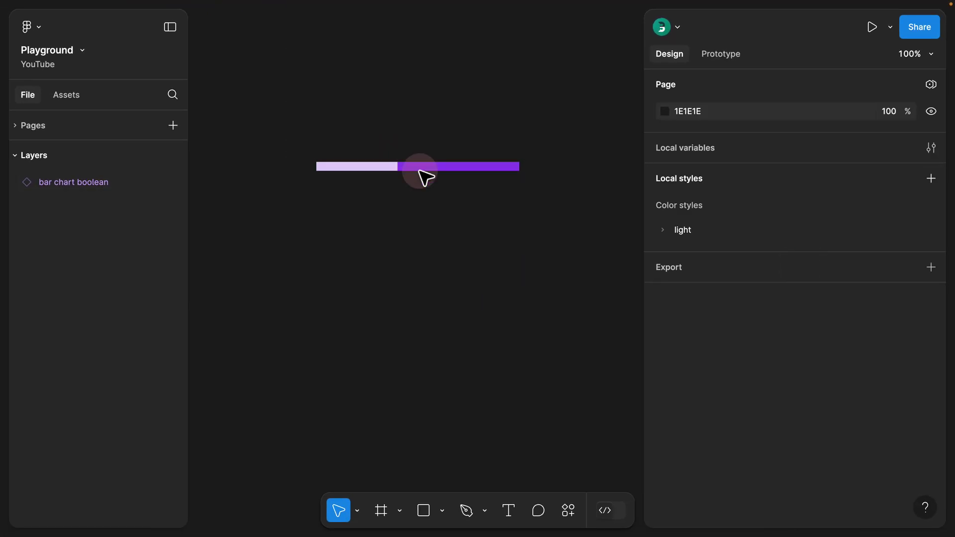
Step: Nudge the copied bar lower and switch it to show 20%
left_click_drag(402, 168, 397, 193)
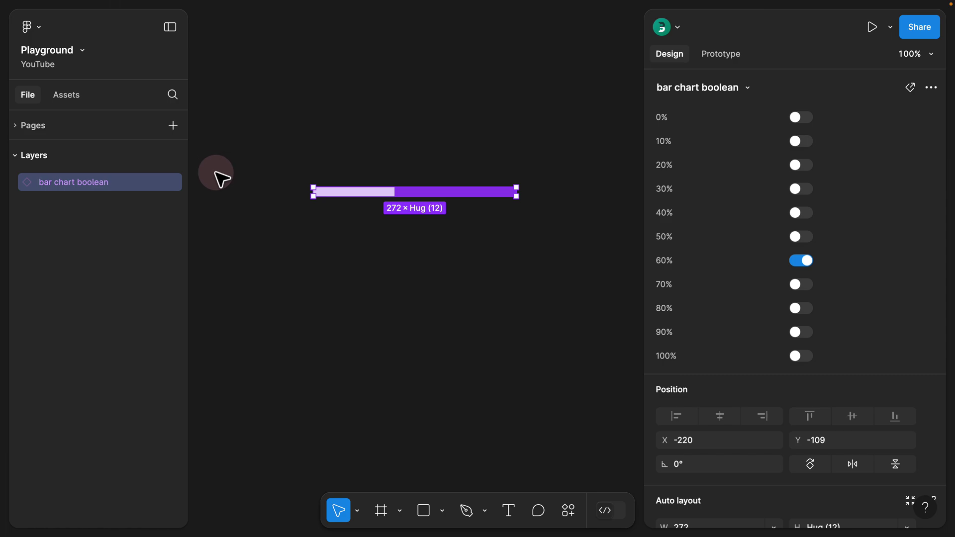
scroll(299, 209, "left", 2)
left_click(378, 241)
left_click(375, 214)
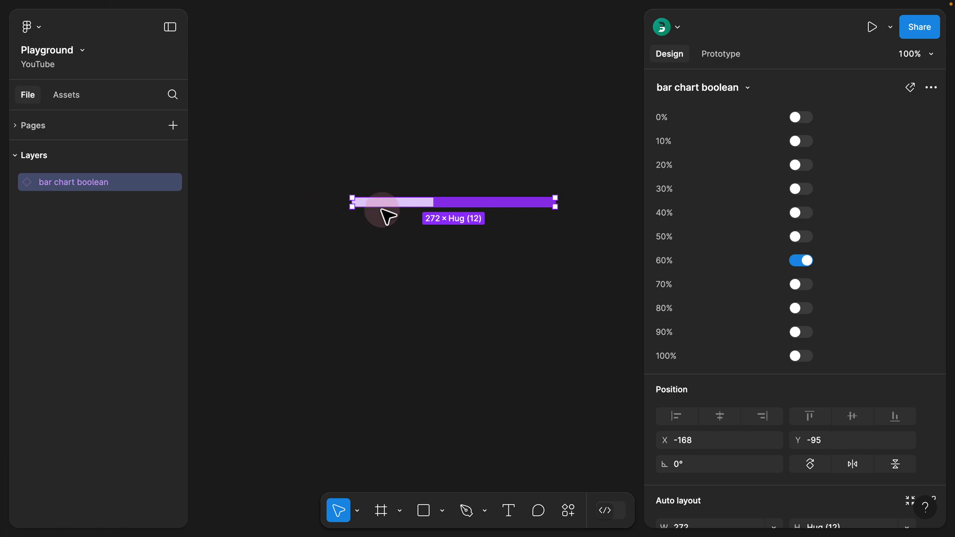
left_click(802, 165)
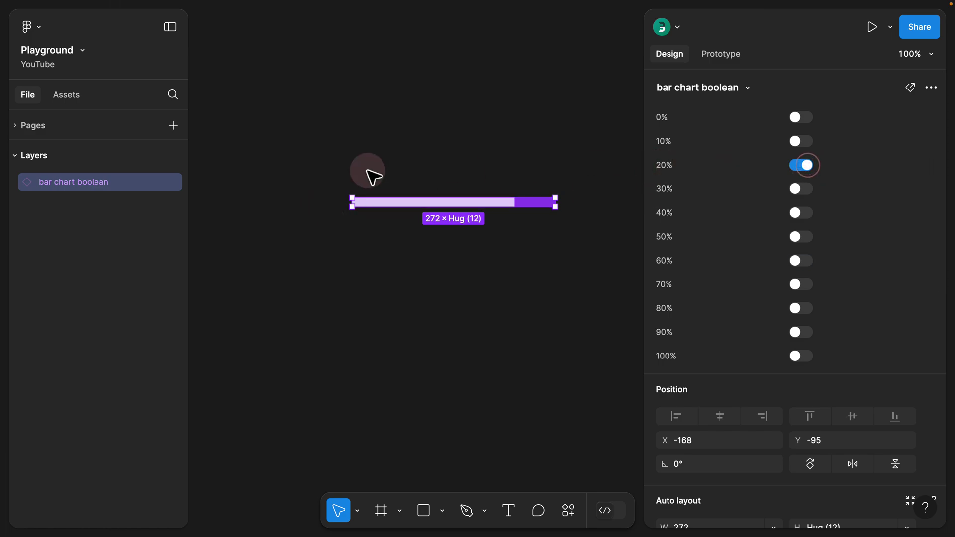
left_click(508, 511)
Step: Add a '20%' text label left of the bar and scale it down to about half size
left_click(318, 201)
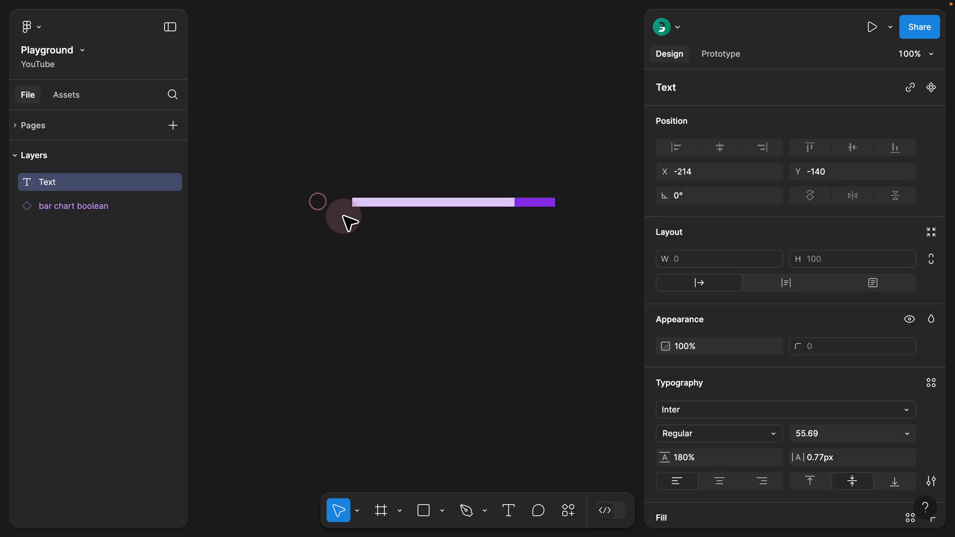
type("20%")
left_click(383, 283)
left_click_drag(378, 218, 314, 219)
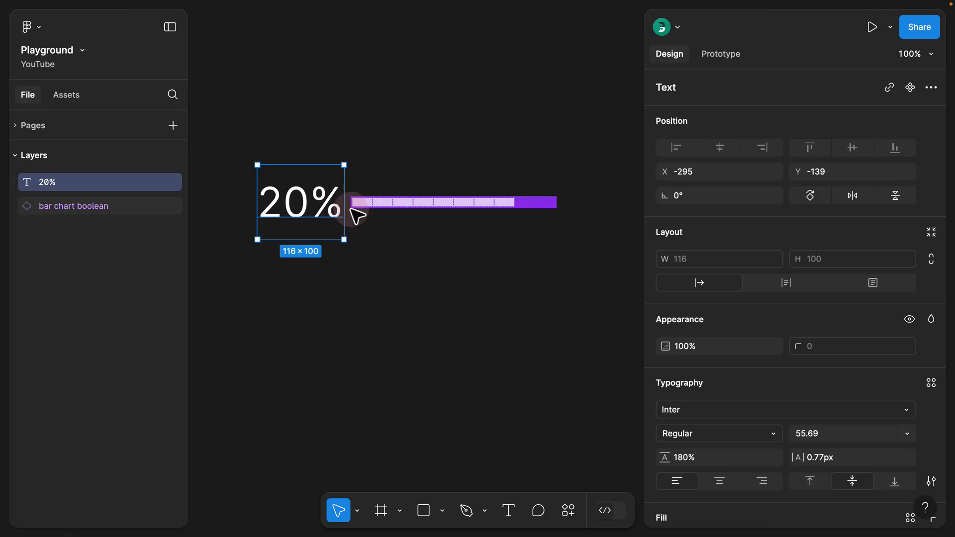
key("k")
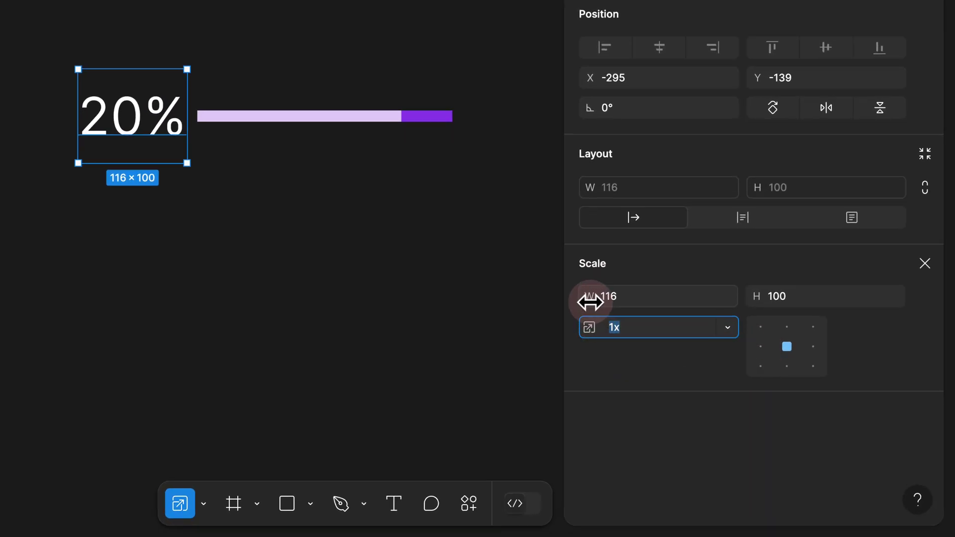
left_click_drag(591, 300, 477, 305)
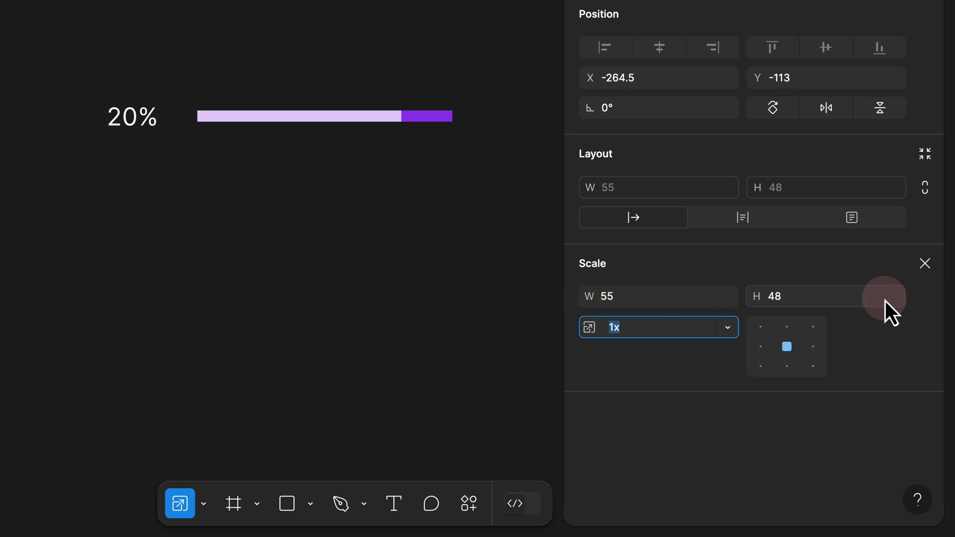
left_click(919, 269)
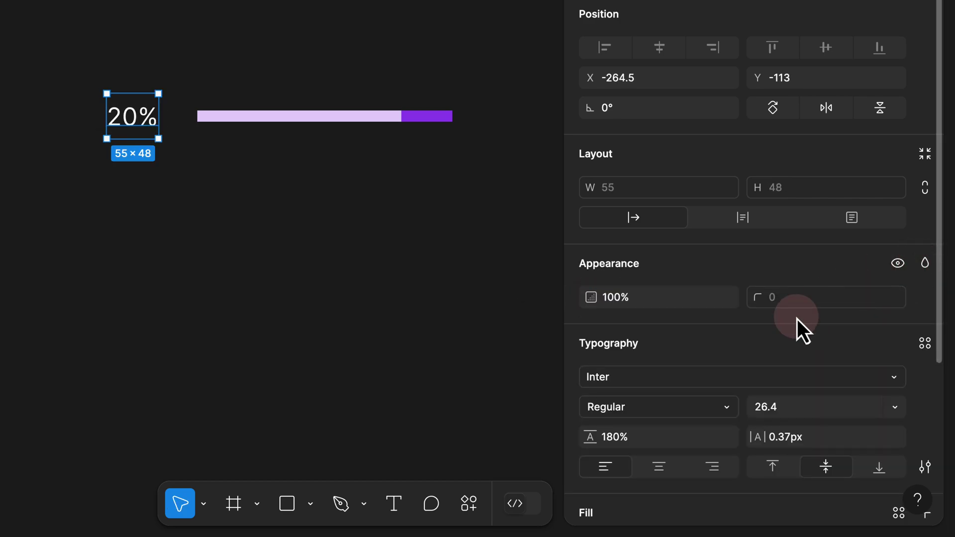
Step: Set the label to font size 26, letter spacing 0 and line height 26
scroll(798, 323, "down", 3)
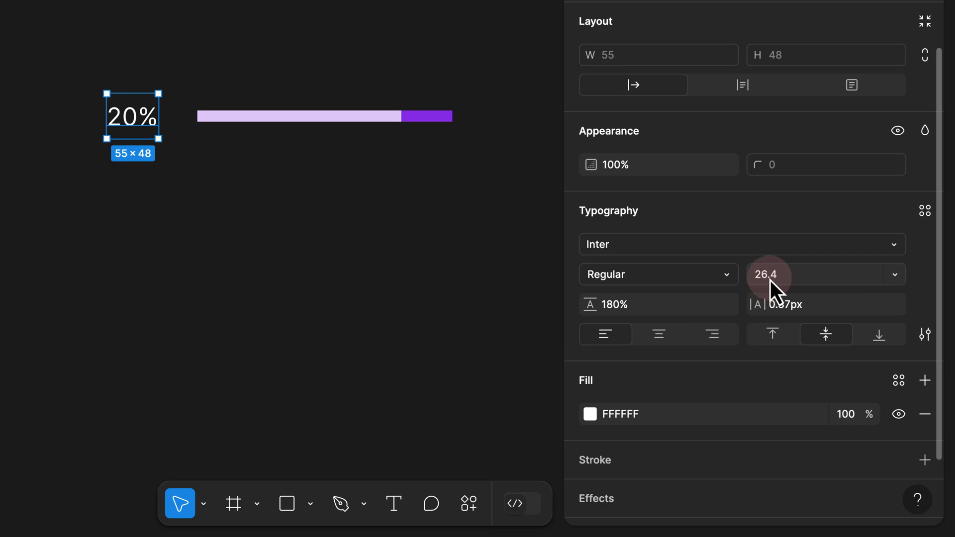
left_click(771, 279)
key("Return")
left_click(793, 304)
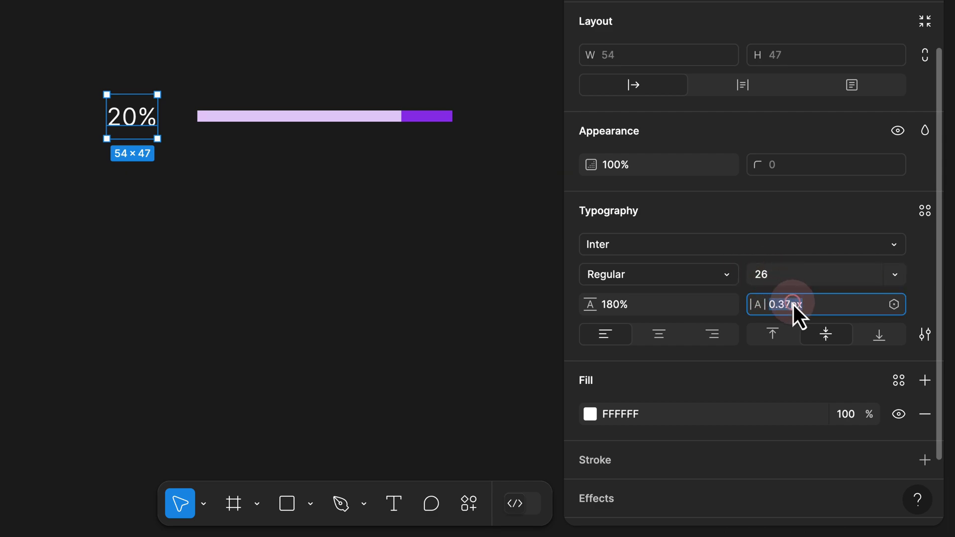
type("0")
key("Return")
left_click(638, 306)
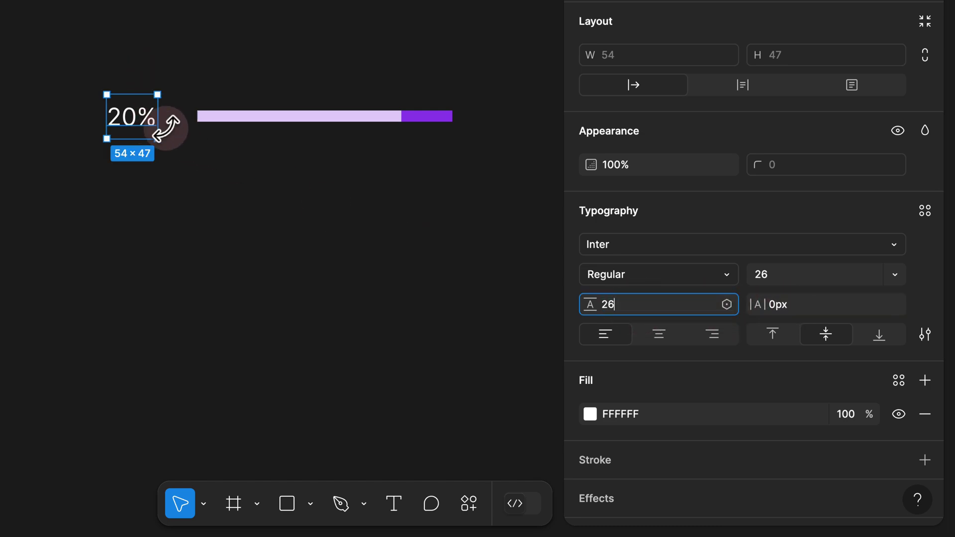
key("Return")
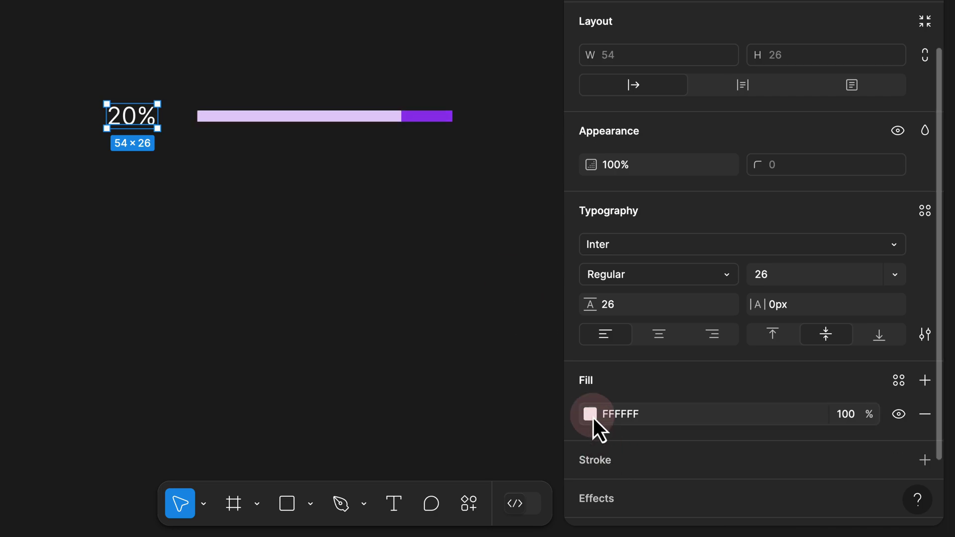
Step: Give the 20% label a red CD6666 fill
left_click(590, 414)
left_click_drag(464, 180, 454, 163)
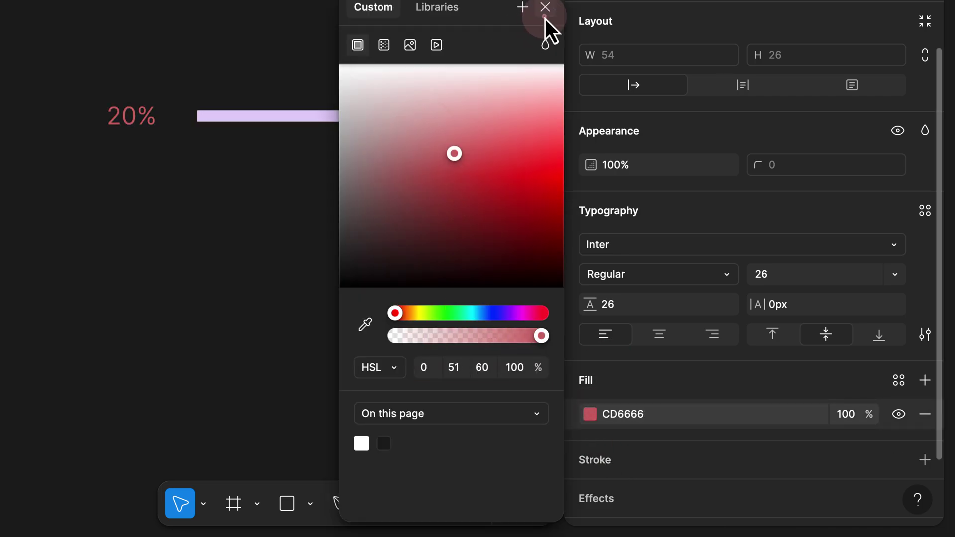
left_click(545, 18)
left_click(899, 386)
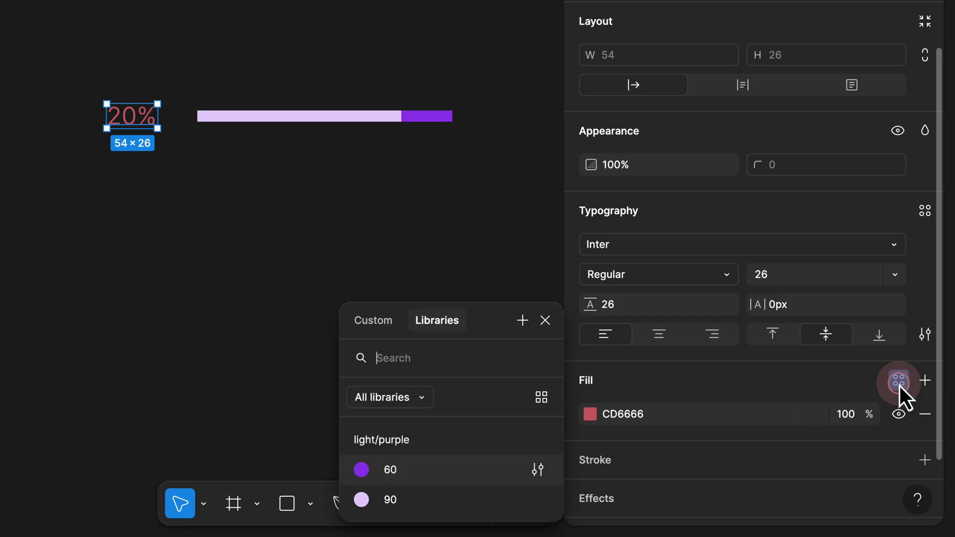
Step: Apply the light/purple/60 style to the label, move it closer to the bar, and set size 18
left_click(406, 468)
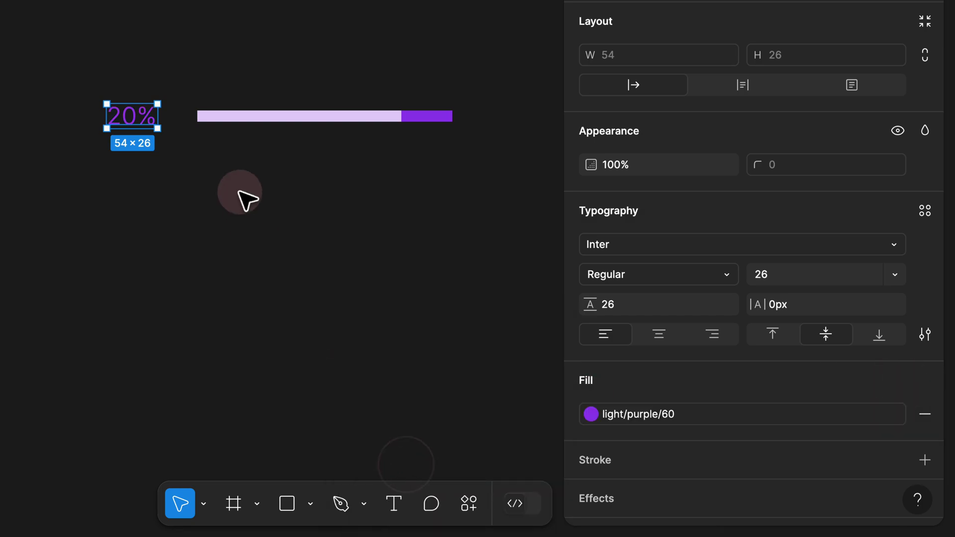
scroll(177, 154, "up", 2)
left_click_drag(133, 111, 161, 111)
scroll(202, 115, "up", 2)
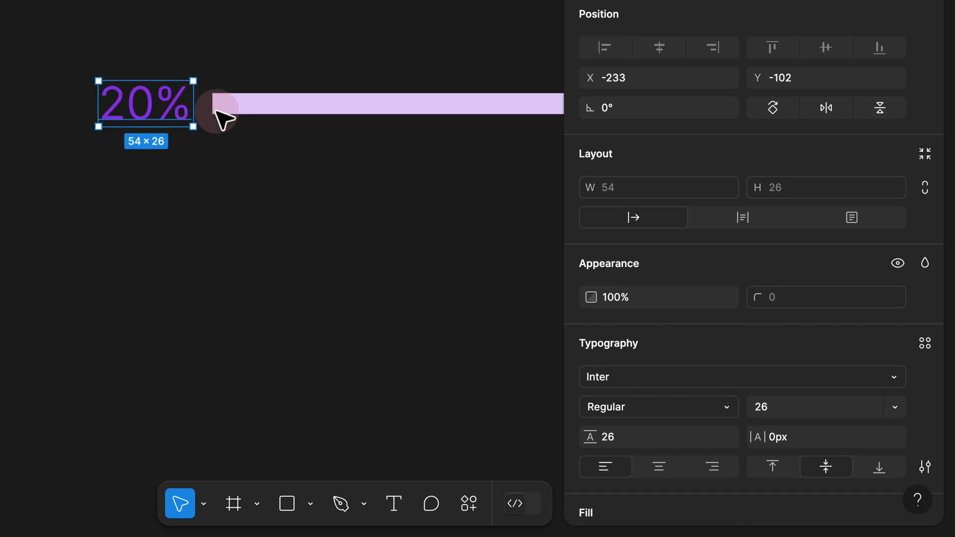
left_click(890, 407)
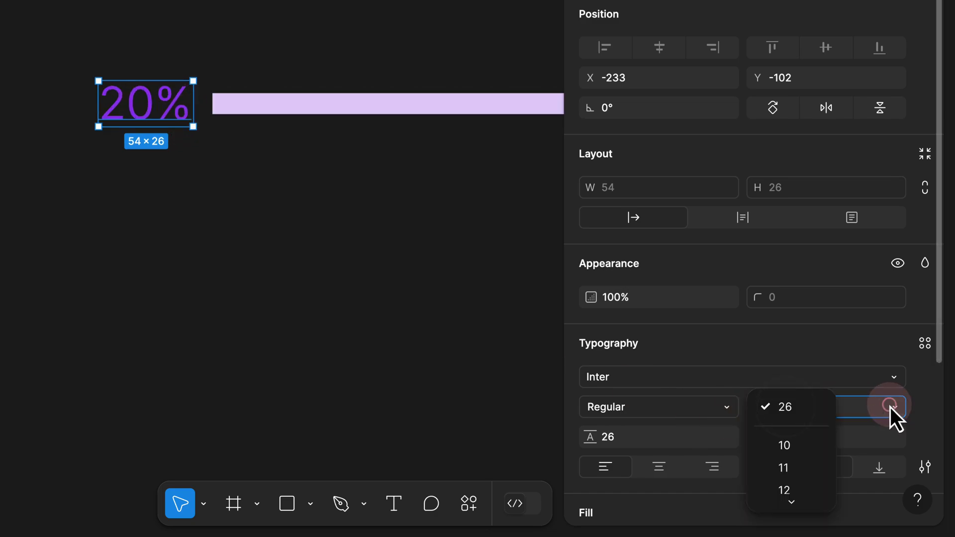
type("18")
key("Return")
scroll(751, 290, "down", 3)
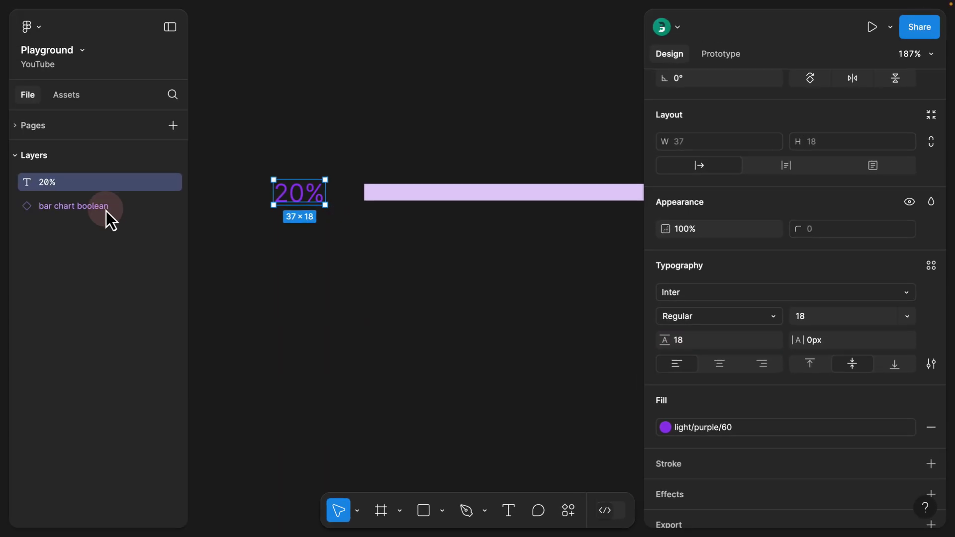
Step: Wrap the bar chart boolean bar and the 20% label together in an auto-layout frame
left_click(47, 209)
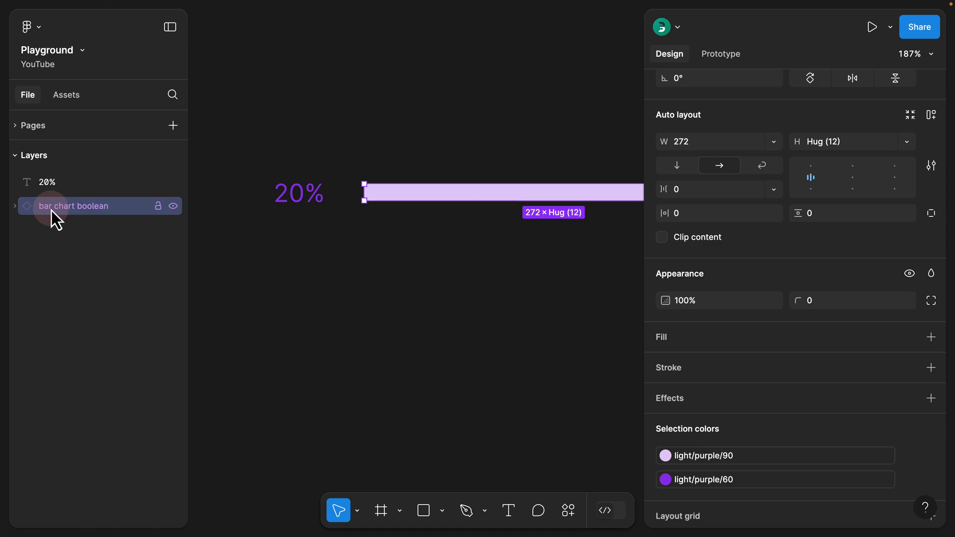
left_click(47, 187, "shift")
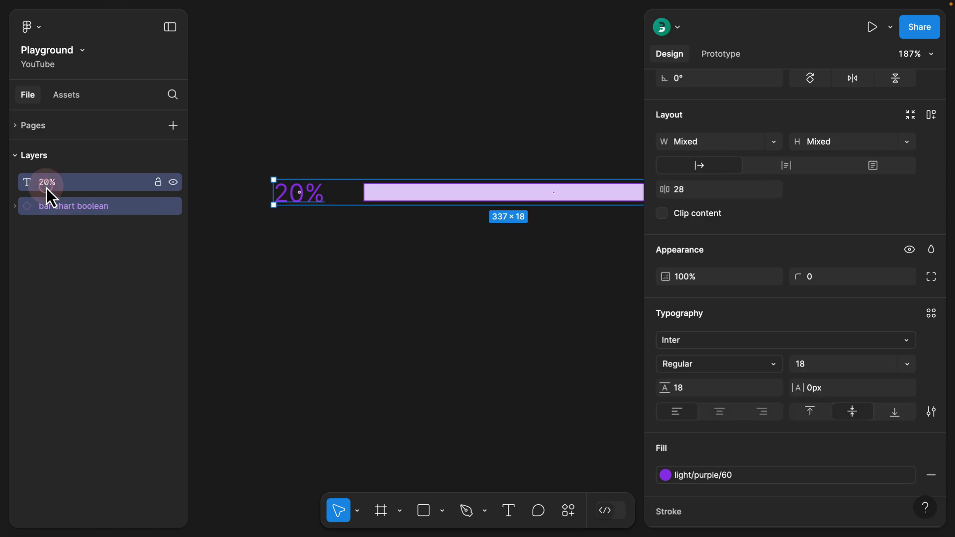
key("shift+a")
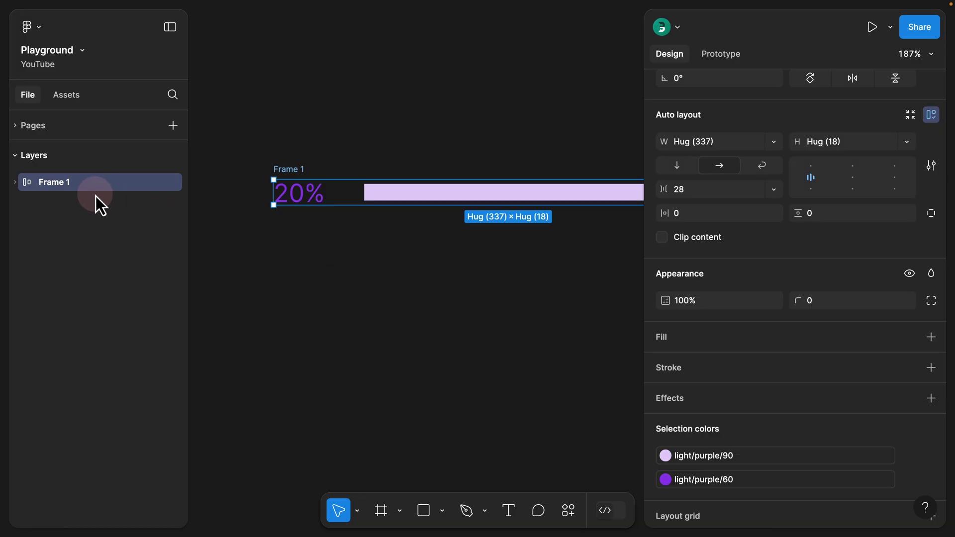
Step: Rename the new frame 'progress' and set its item gap to 16
double_click(95, 184)
type("progress")
key("Return")
left_click(607, 168)
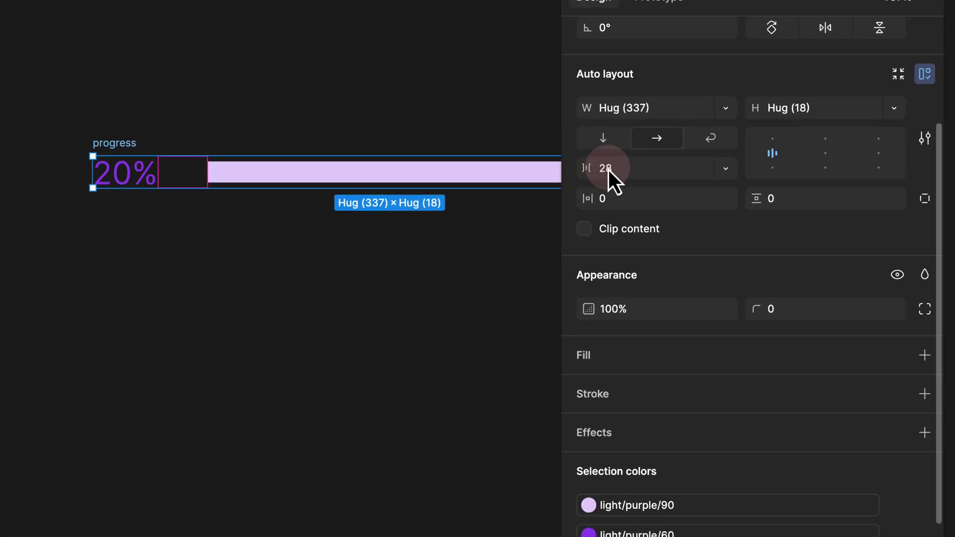
key("Return")
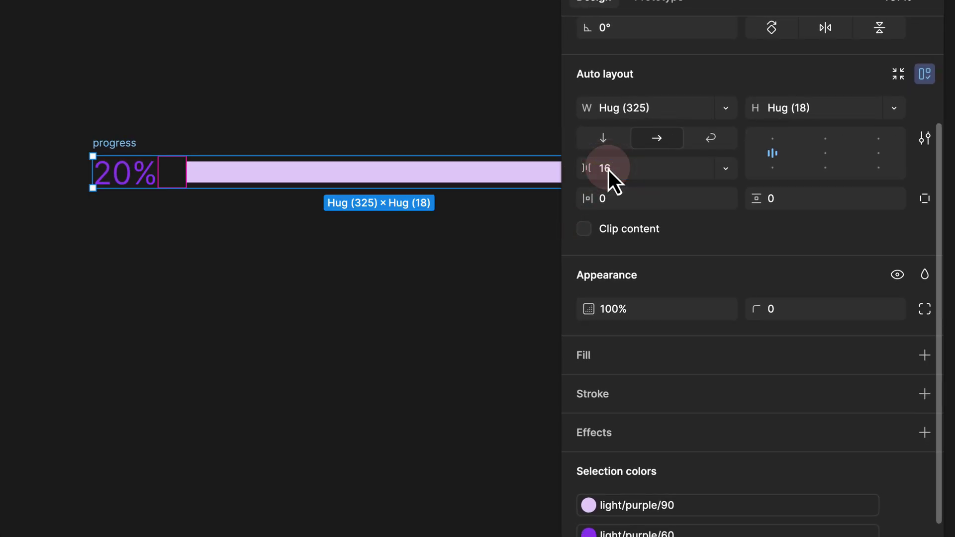
Step: Give the progress frame a white FFFFFF fill
scroll(230, 230, "down", 2)
left_click_drag(231, 230, 191, 248)
scroll(191, 249, "down", 1)
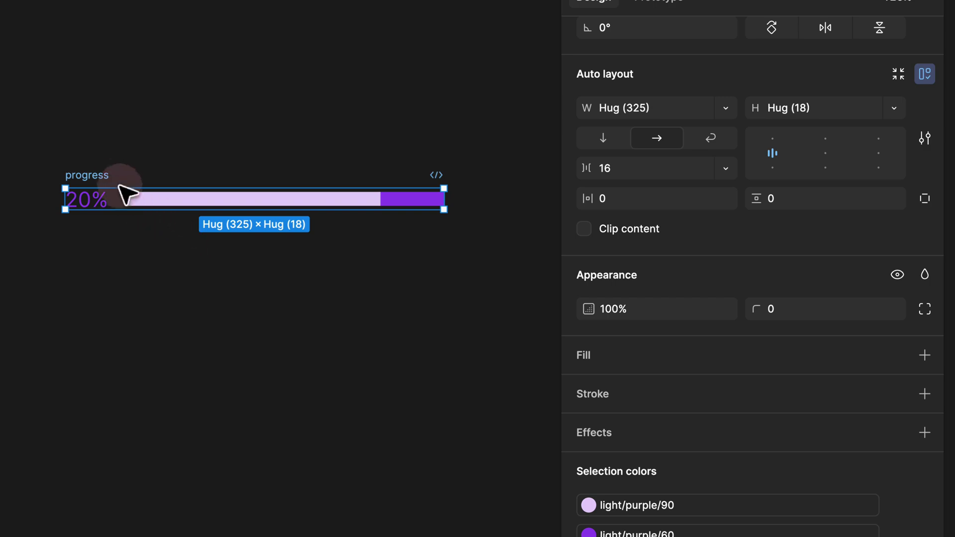
left_click(96, 173)
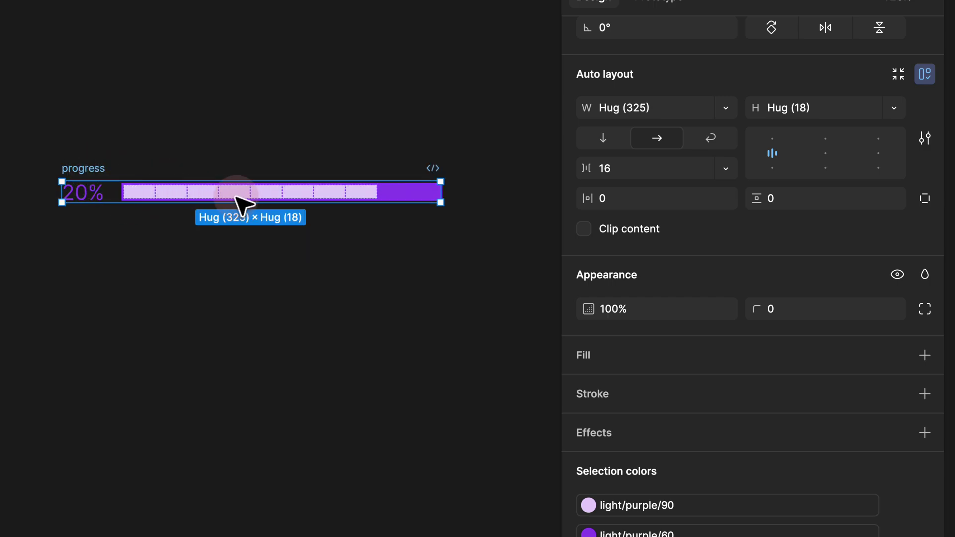
left_click(925, 356)
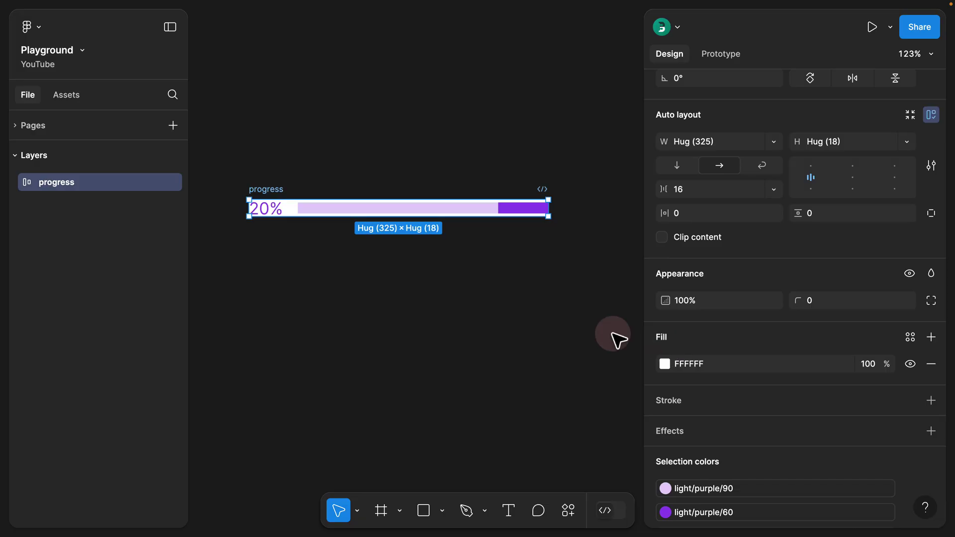
Step: Create a white color style with lightness 100 in the light style group
left_click(571, 304)
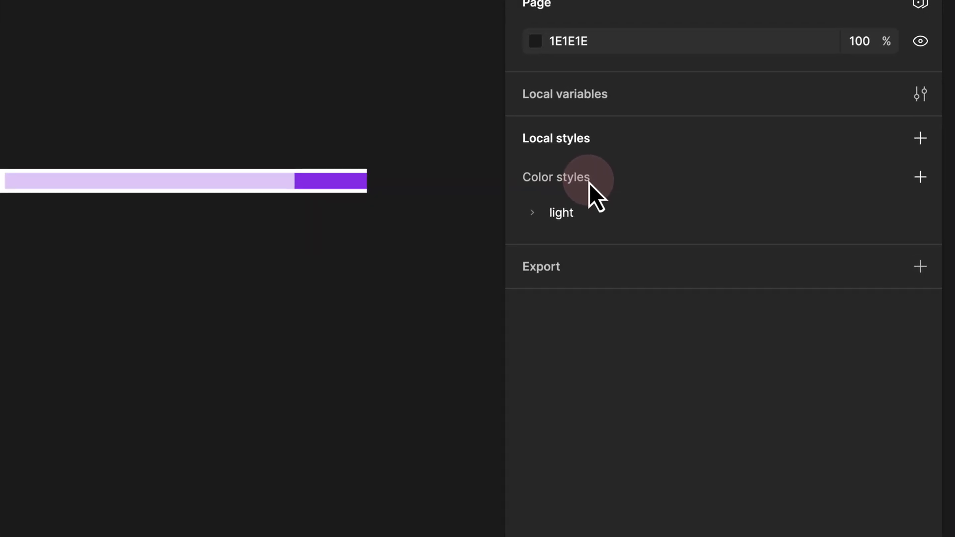
left_click(535, 213)
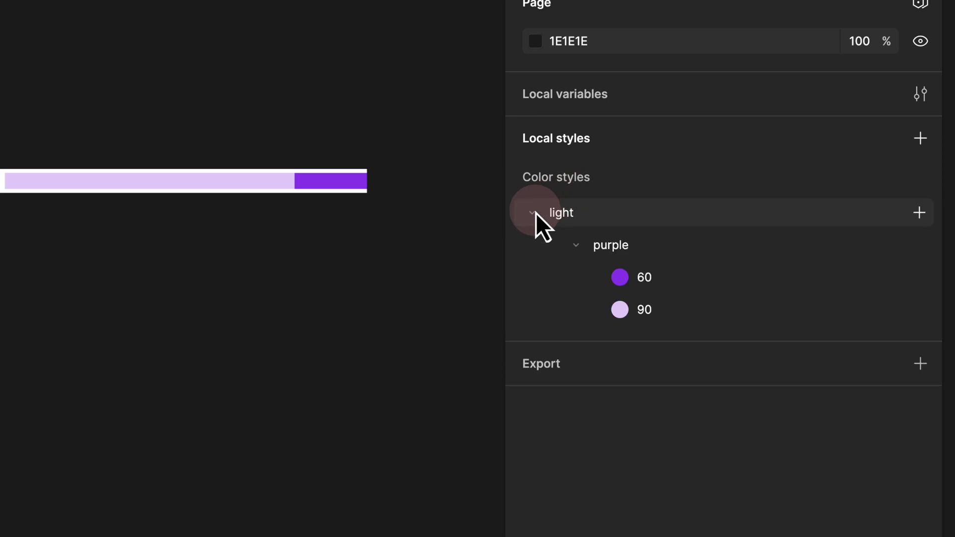
left_click(919, 163)
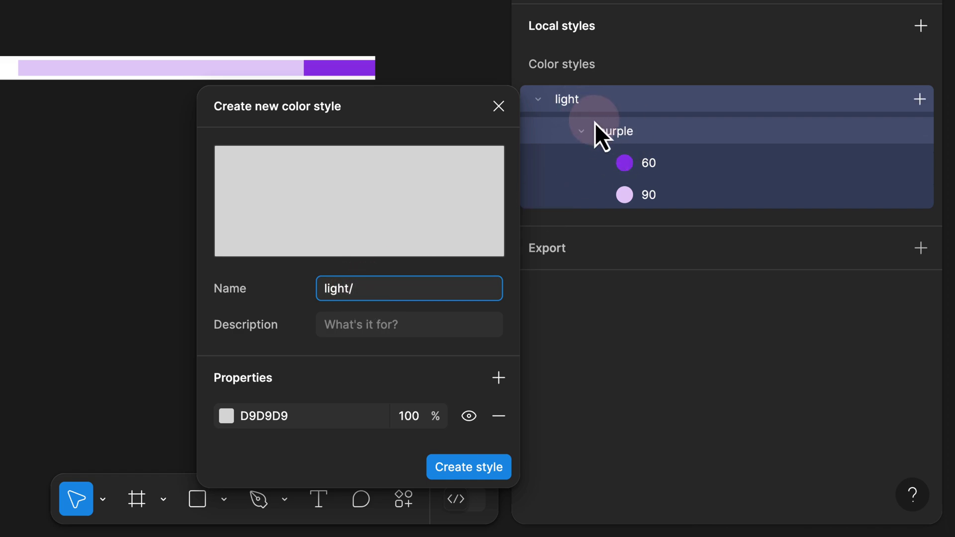
left_click(225, 417)
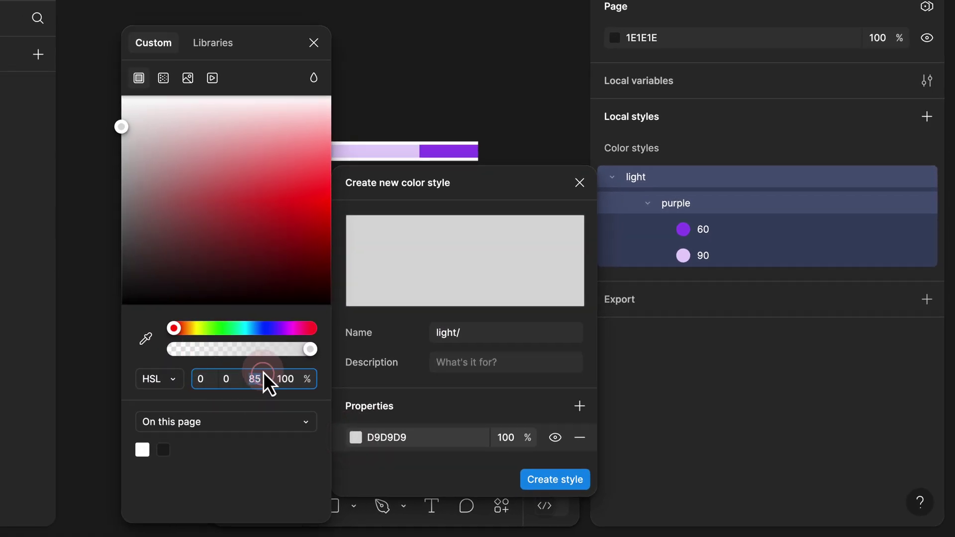
left_click(264, 379)
type("100")
key("Return")
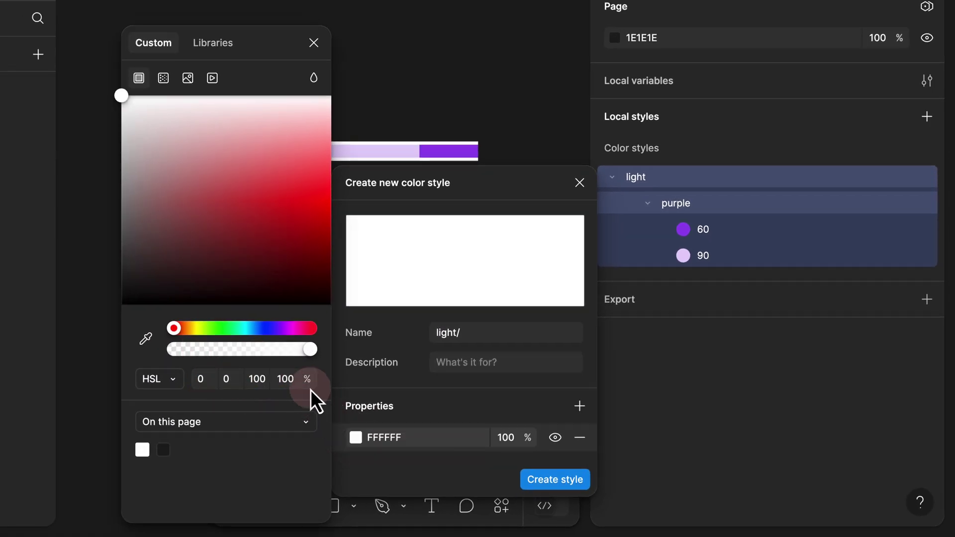
left_click(317, 55)
left_click(469, 332)
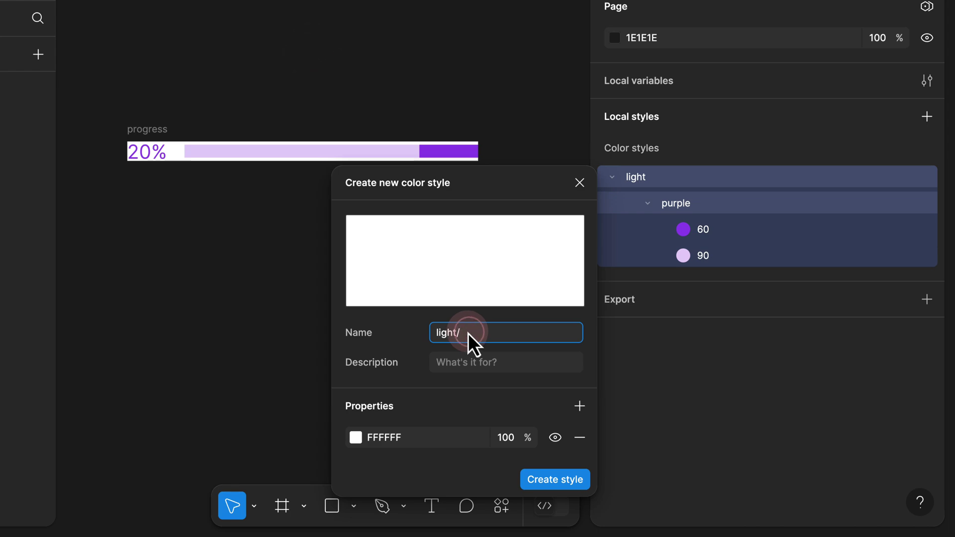
left_click(551, 472)
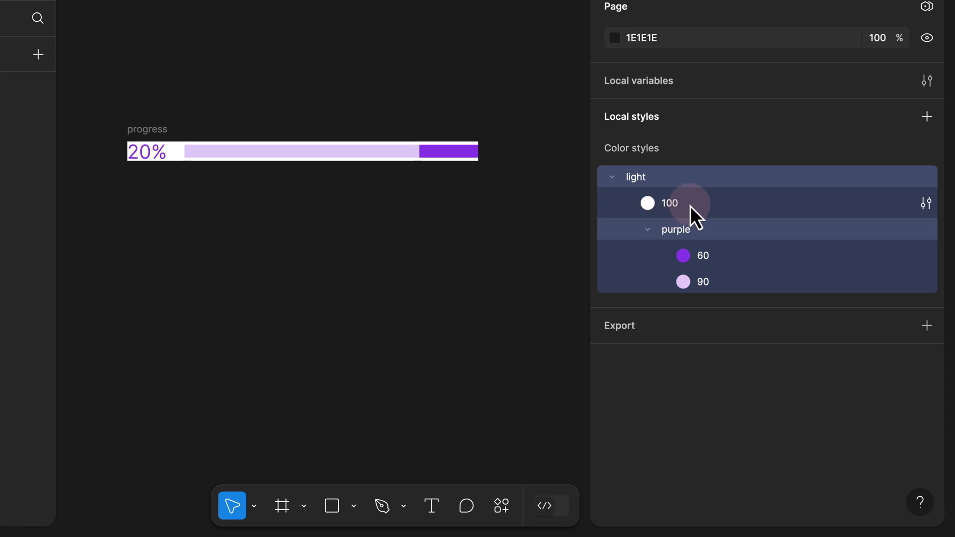
Step: Rename the 100 style to background/100
left_click(926, 204)
left_click(452, 358)
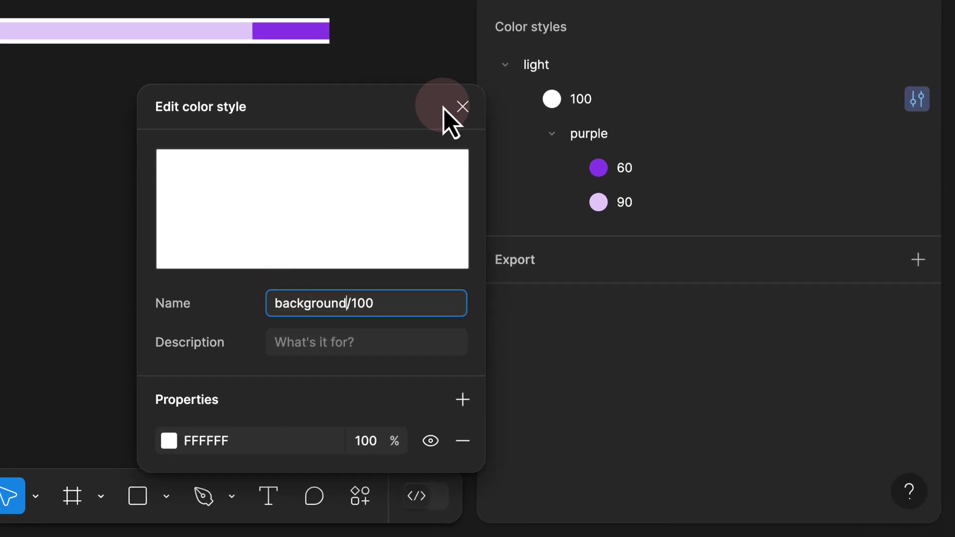
left_click(463, 106)
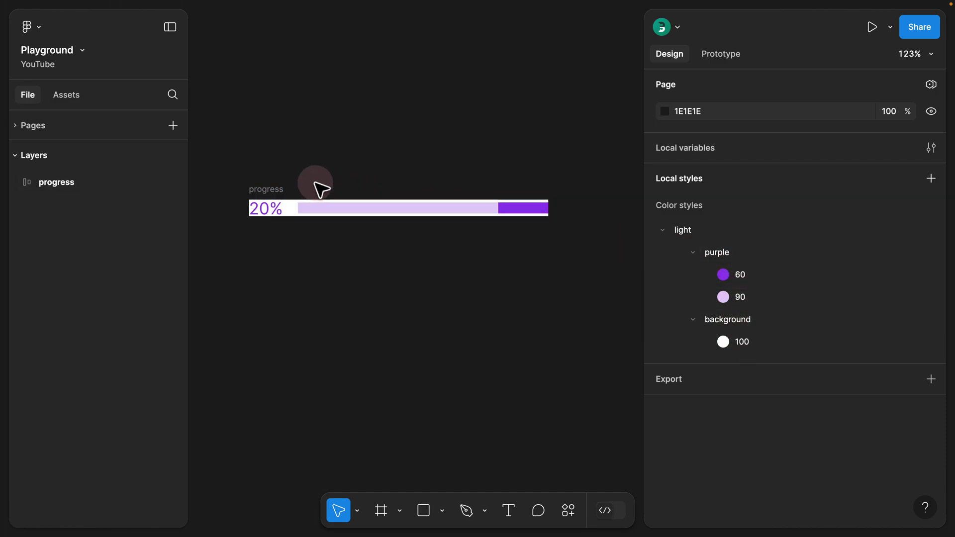
Step: Replace the progress frame's plain white fill with the light/background/100 style
left_click(272, 186)
scroll(682, 302, "down", 3)
left_click(932, 320)
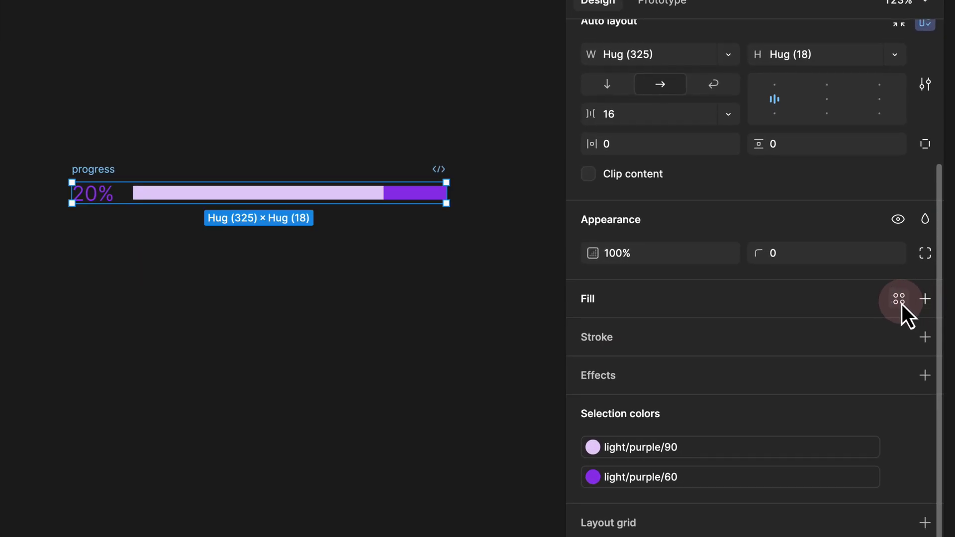
left_click(901, 303)
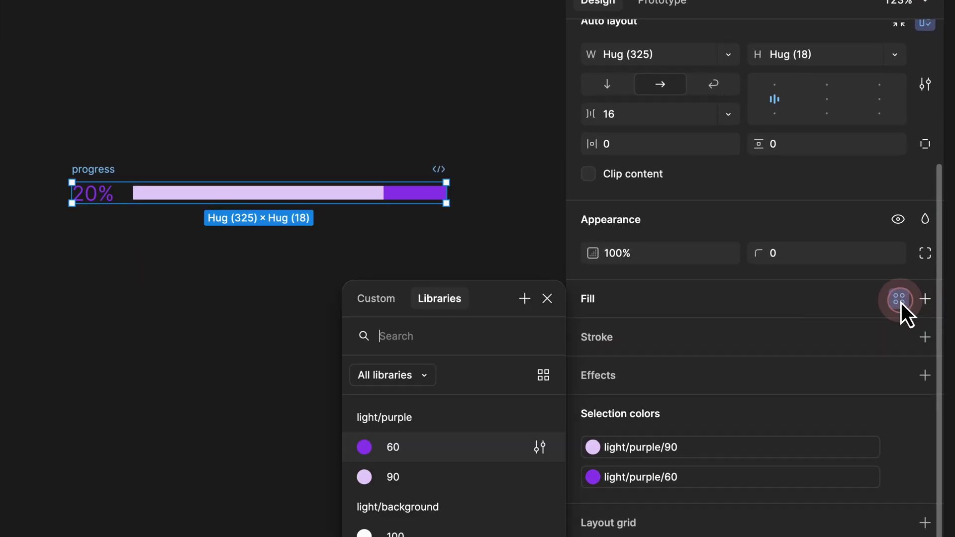
left_click_drag(485, 299, 476, 198)
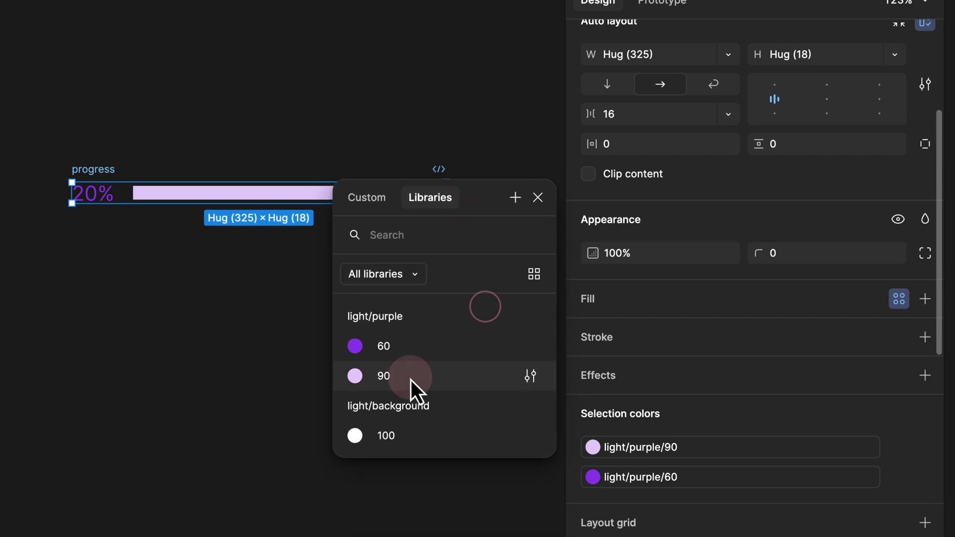
left_click(392, 438)
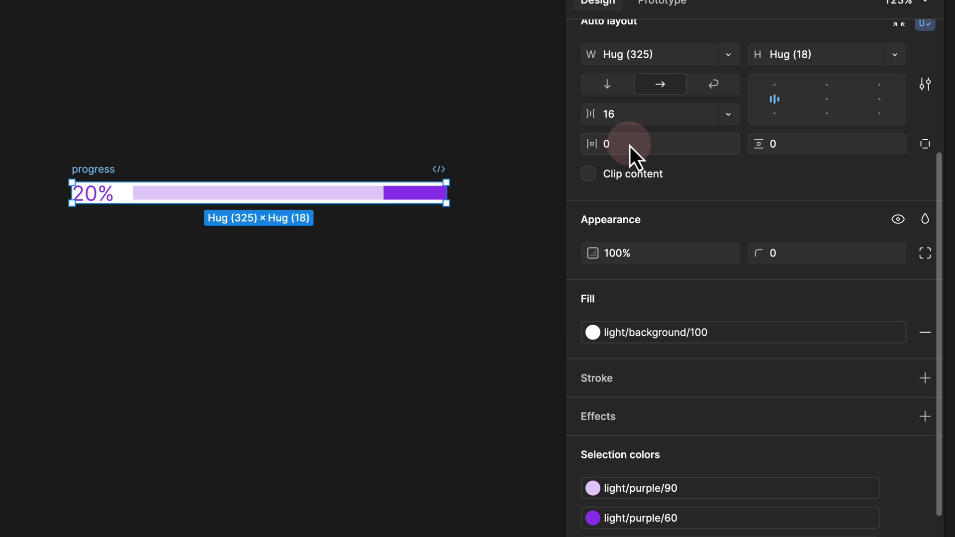
Step: Give the progress frame 8 padding on every side
left_click(650, 144, "super")
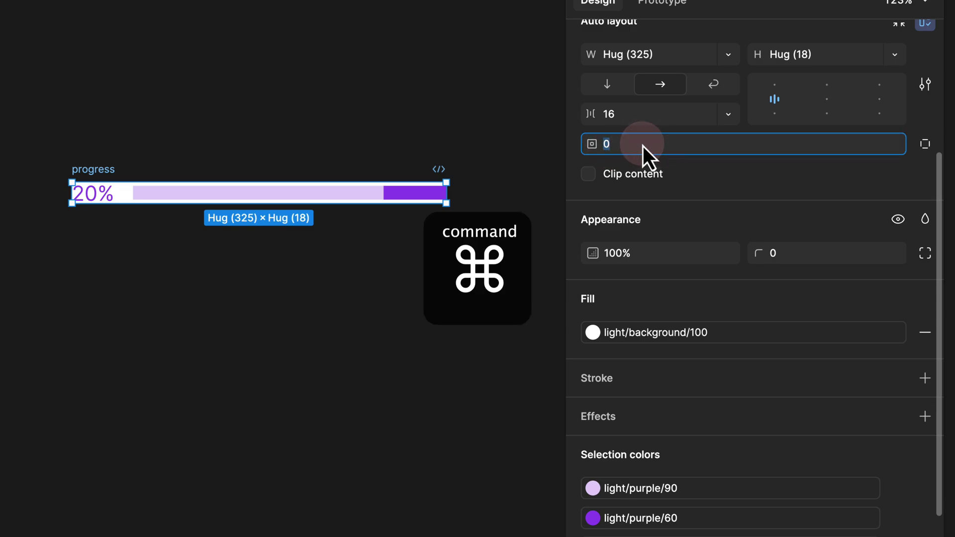
type("8")
key("Return")
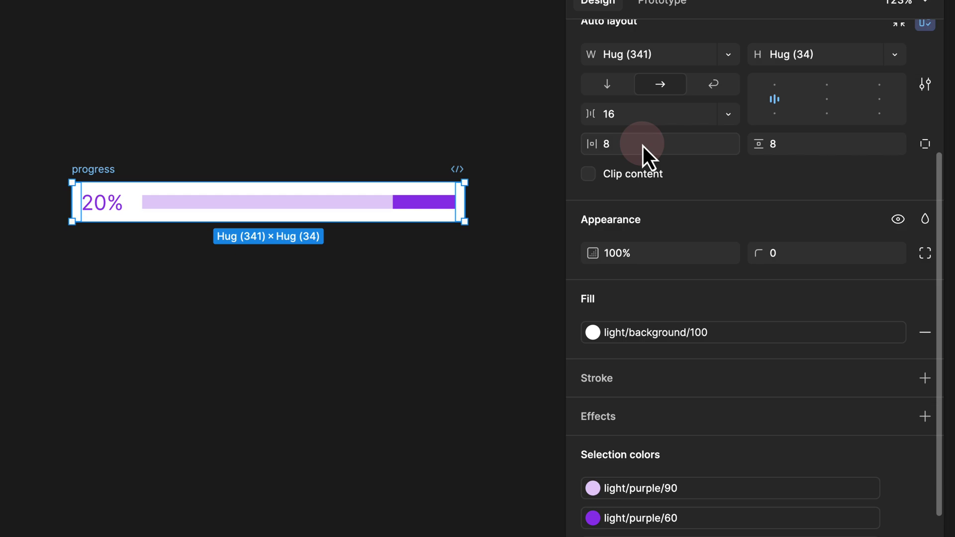
left_click(168, 118)
scroll(166, 118, "down", 3)
left_click(277, 171)
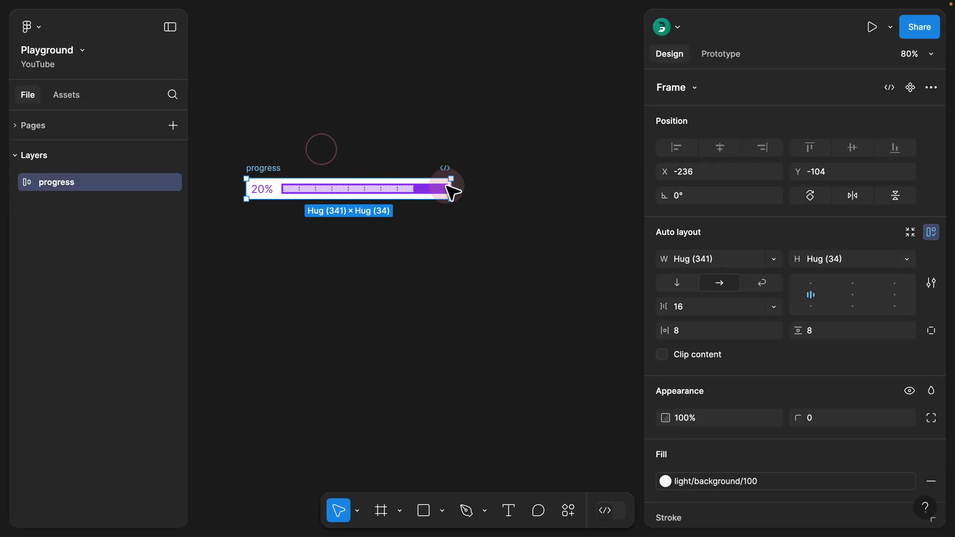
Step: Set the bar to Fill container width and resize the progress row to a fixed 243 wide
left_click_drag(451, 188, 544, 182)
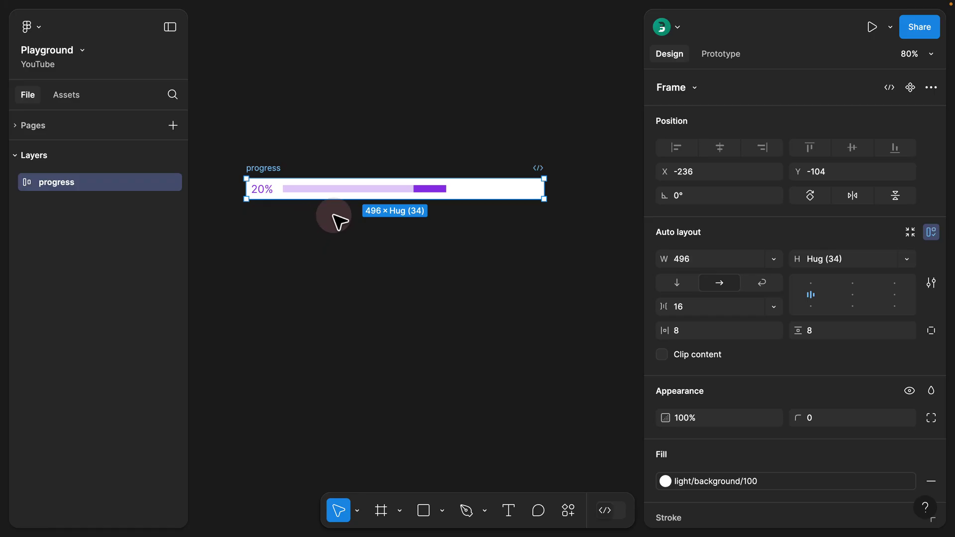
left_click(342, 190)
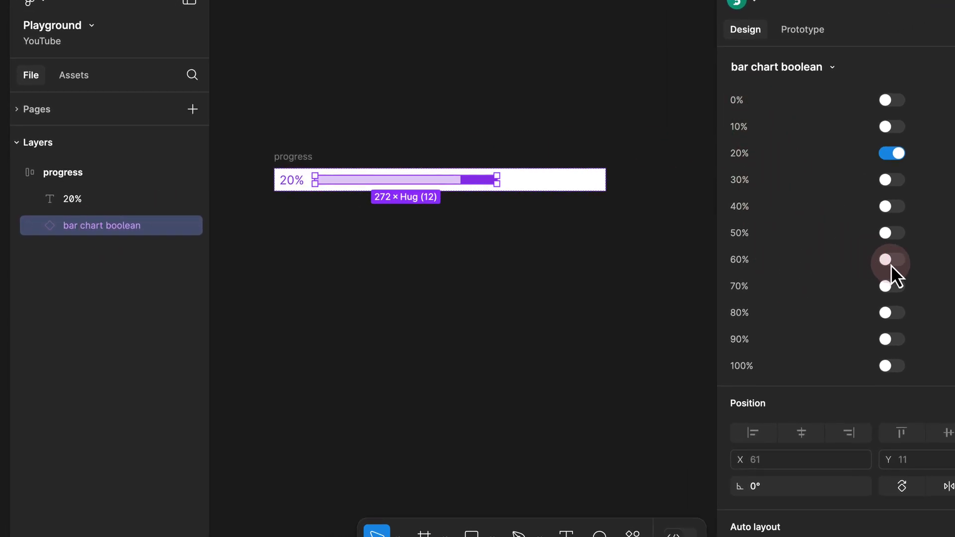
scroll(808, 255, "down", 8)
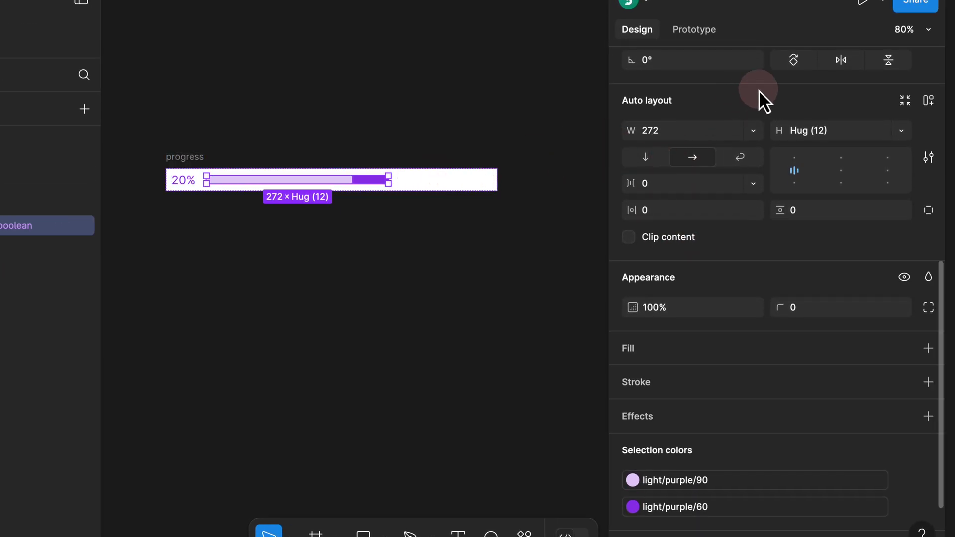
left_click(751, 130)
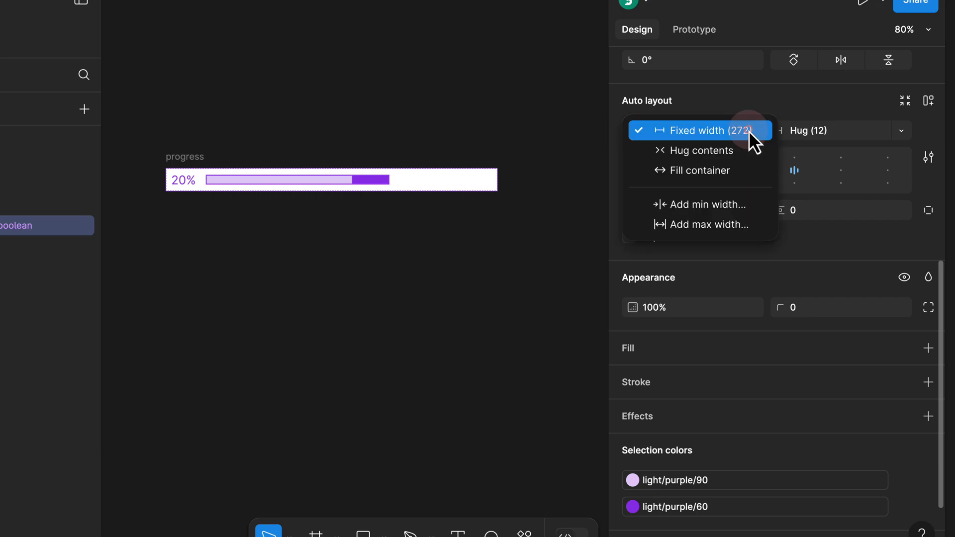
left_click(735, 171)
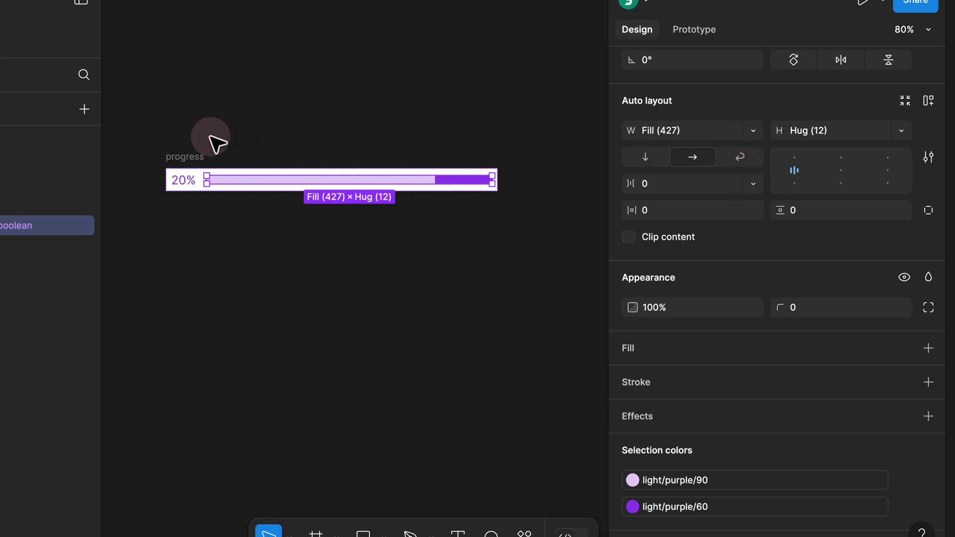
left_click(210, 136)
left_click(198, 162)
left_click_drag(497, 177, 328, 179)
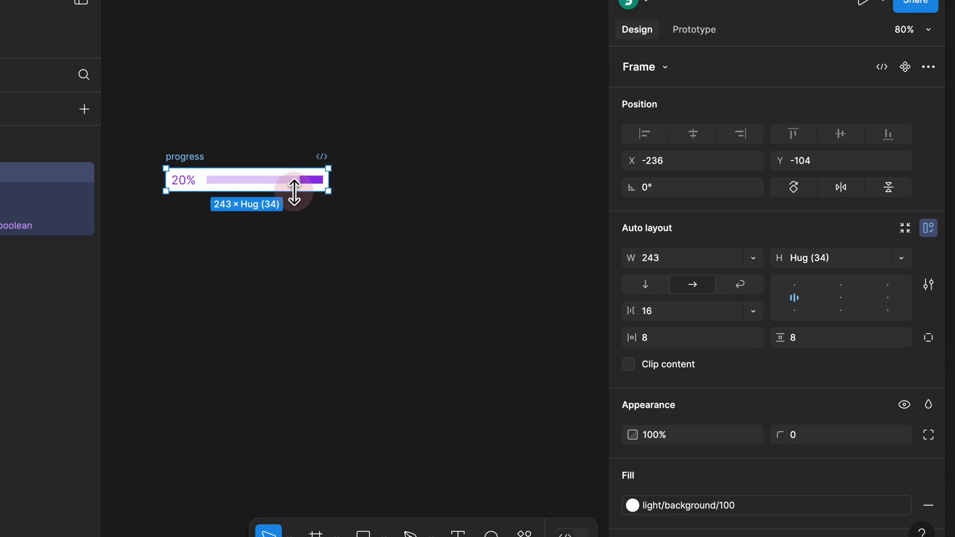
Step: Duplicate the 20% label and change the first copy's text to 'category'
scroll(179, 180, "up", 5)
left_click(183, 181)
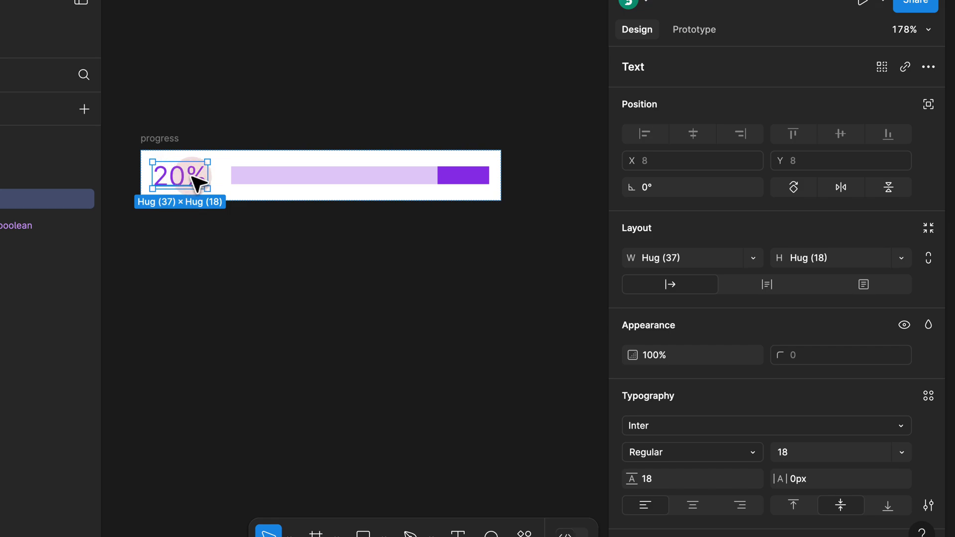
left_click_drag(180, 139, 199, 145)
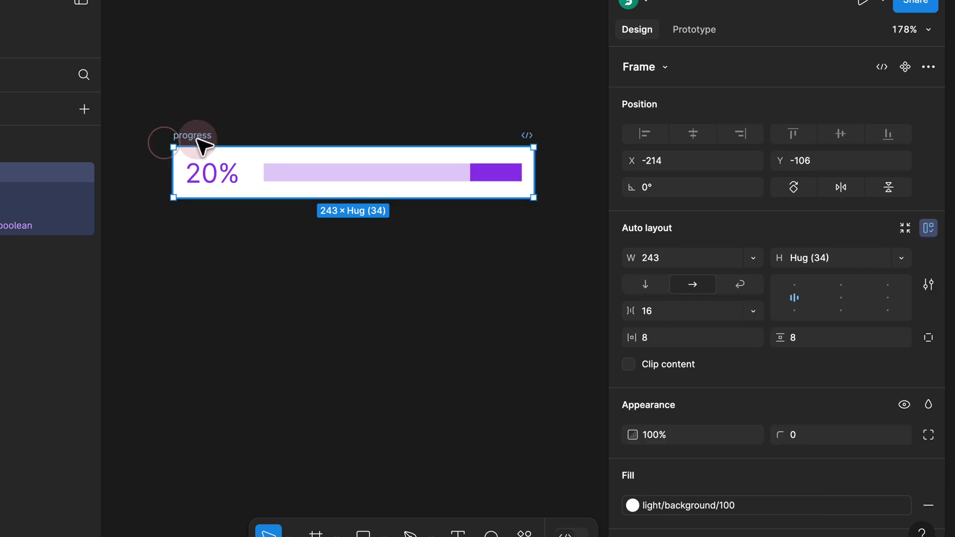
double_click(212, 171)
key("ctrl+d")
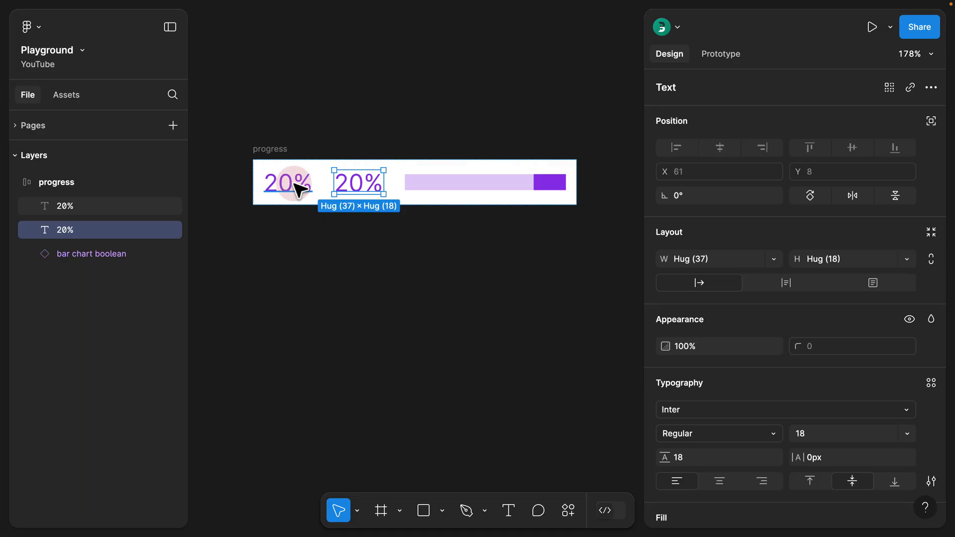
left_click(299, 188)
double_click(297, 187)
type("ca")
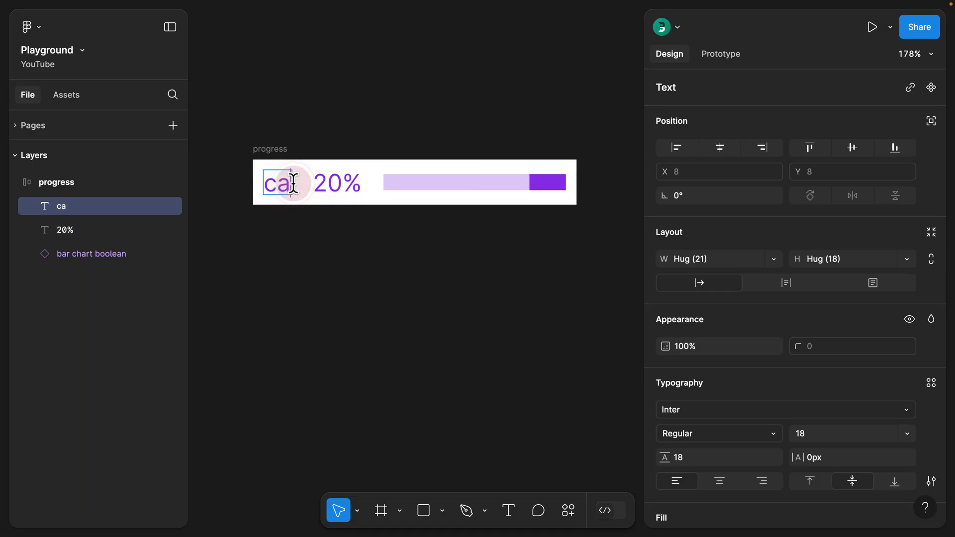
type("tegory")
key("Escape")
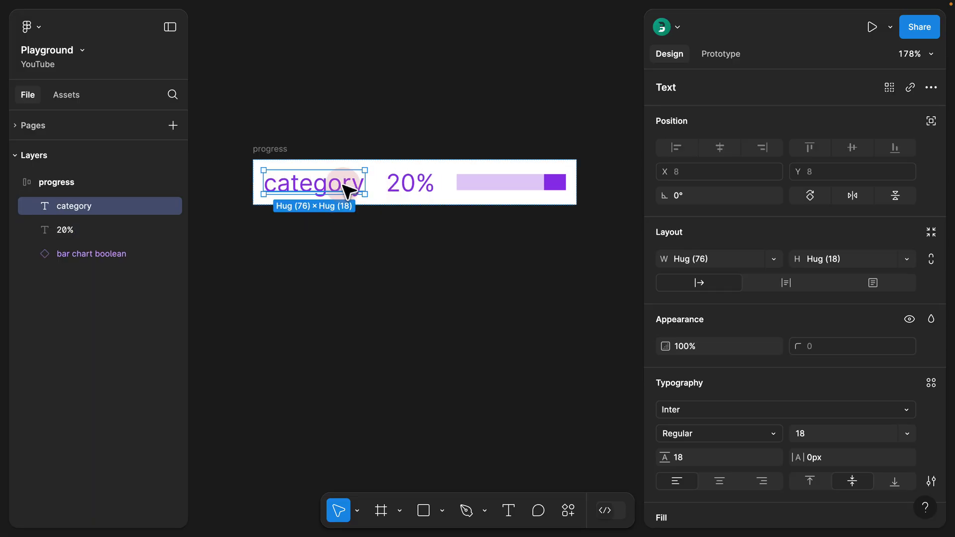
scroll(789, 356, "down", 4)
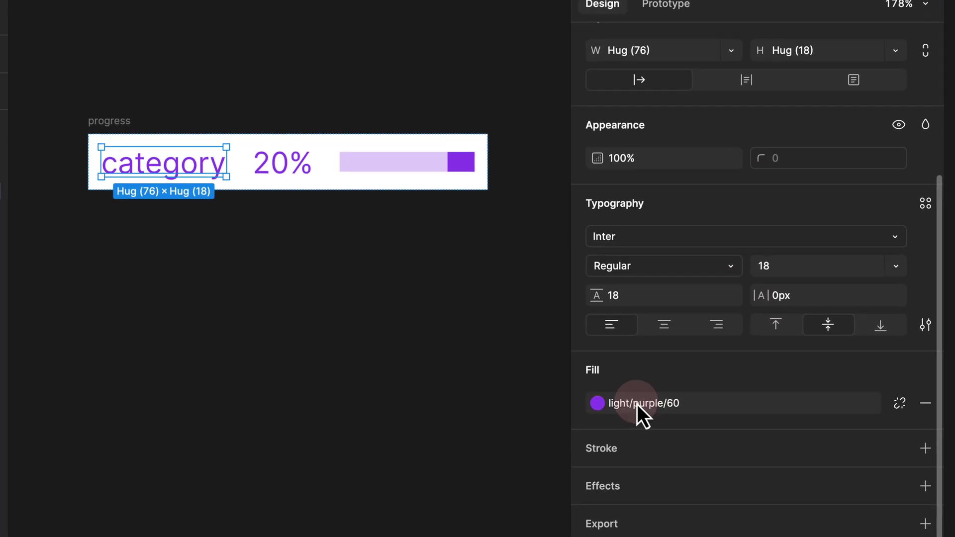
Step: Detach the category label's light/purple/60 fill style and set its lightness to 30
left_click(895, 412)
left_click(577, 411)
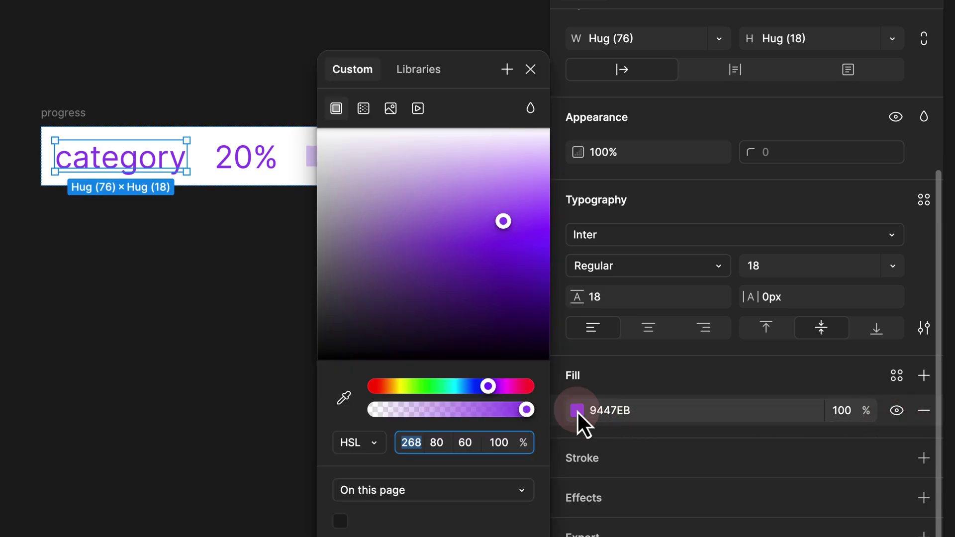
left_click(470, 446)
type("30")
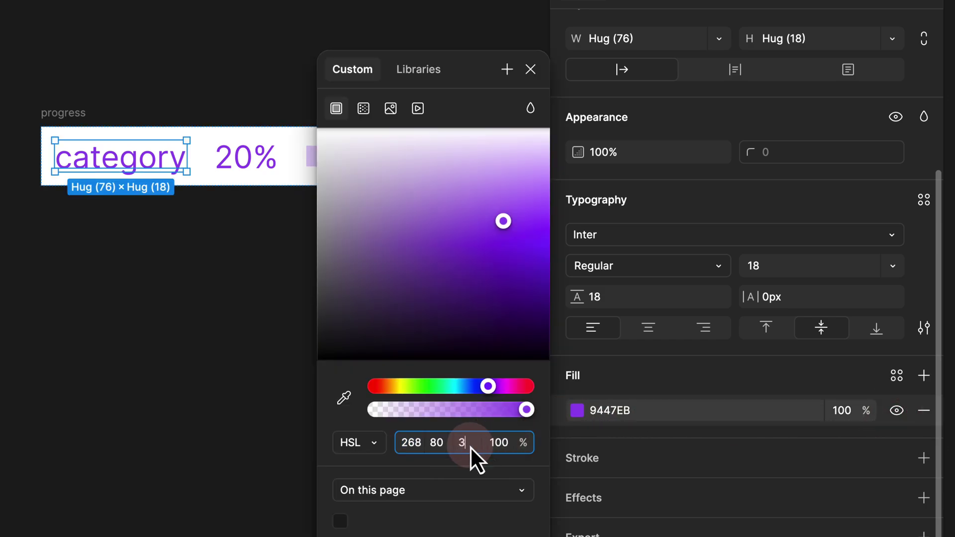
key("Return")
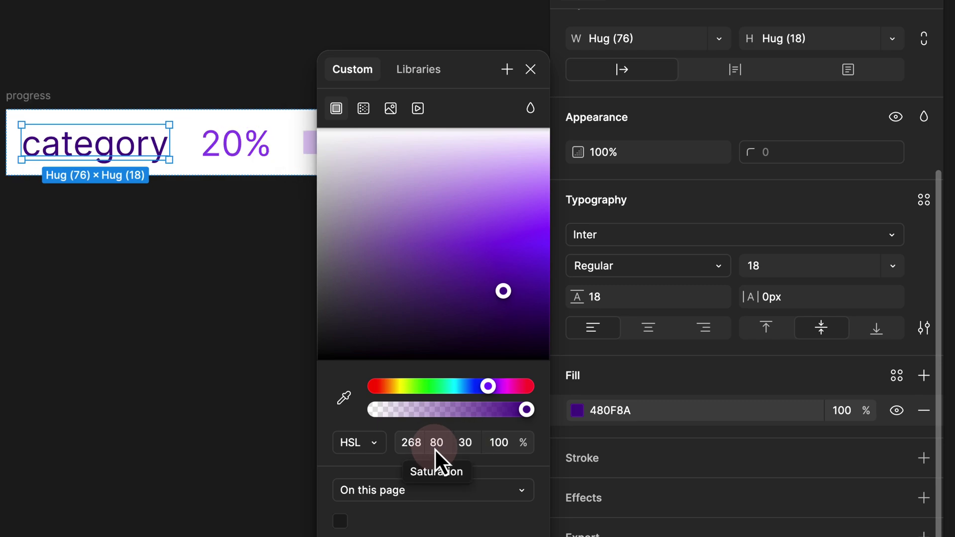
Step: Set the label colour's saturation and hue to 0, giving a dark grey 4D4D4D
left_click(440, 446)
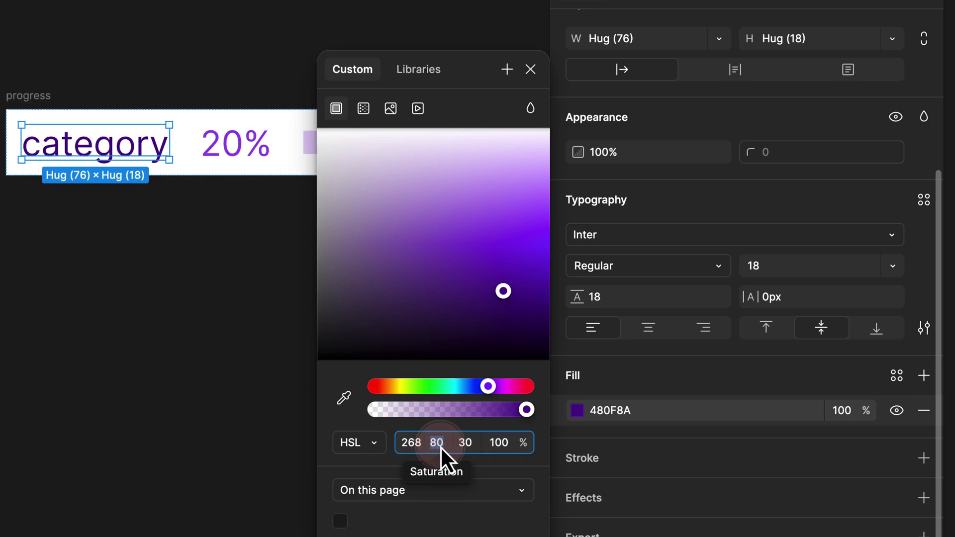
type("0")
key("Return")
left_click(417, 445)
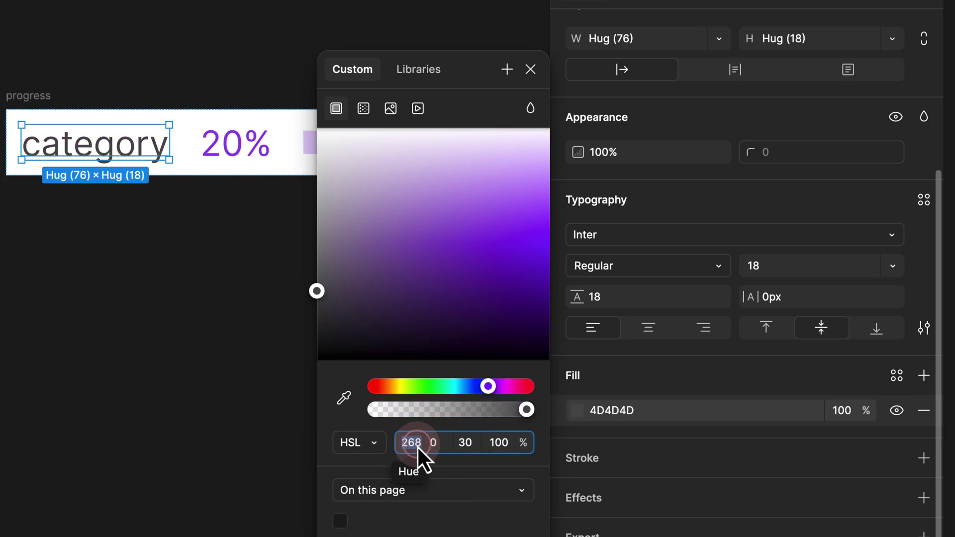
type("0")
key("Return")
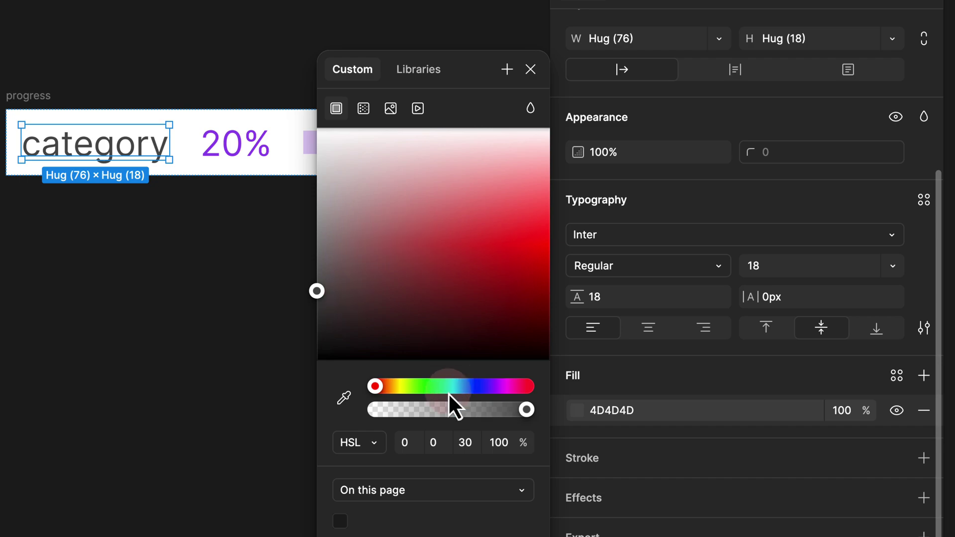
left_click(532, 77)
left_click(159, 148)
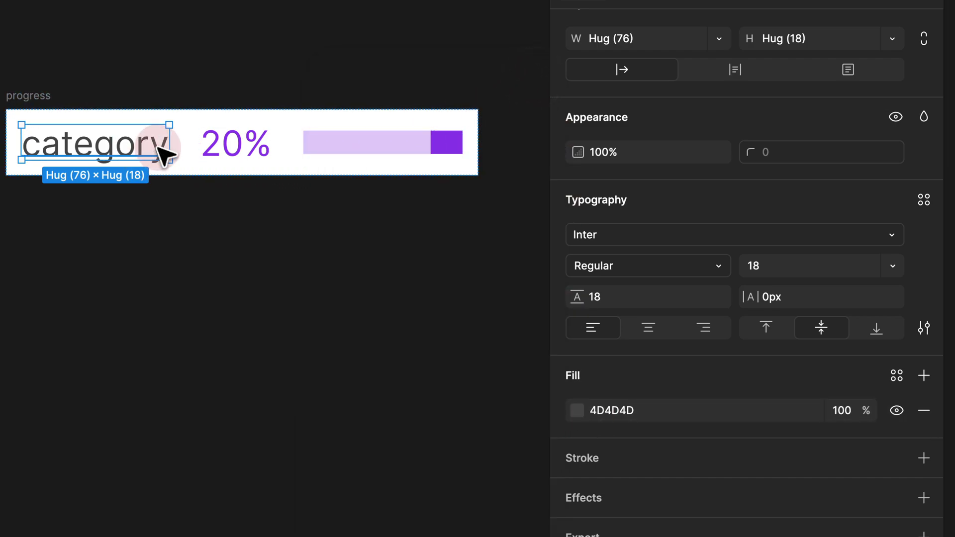
Step: Widen the progress row frame to 503
left_click(94, 75)
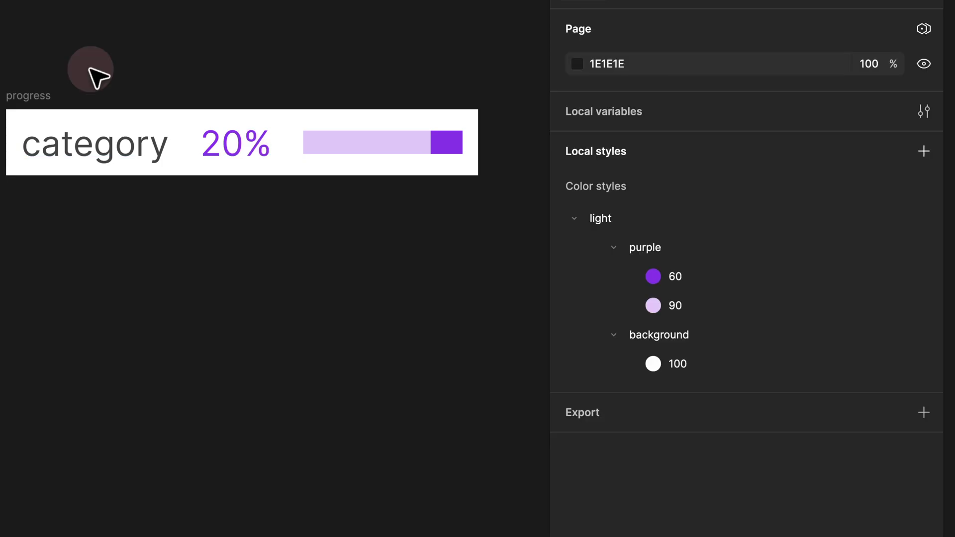
scroll(94, 79, "down", 3)
left_click_drag(94, 79, 76, 102)
left_click_drag(217, 119, 399, 118)
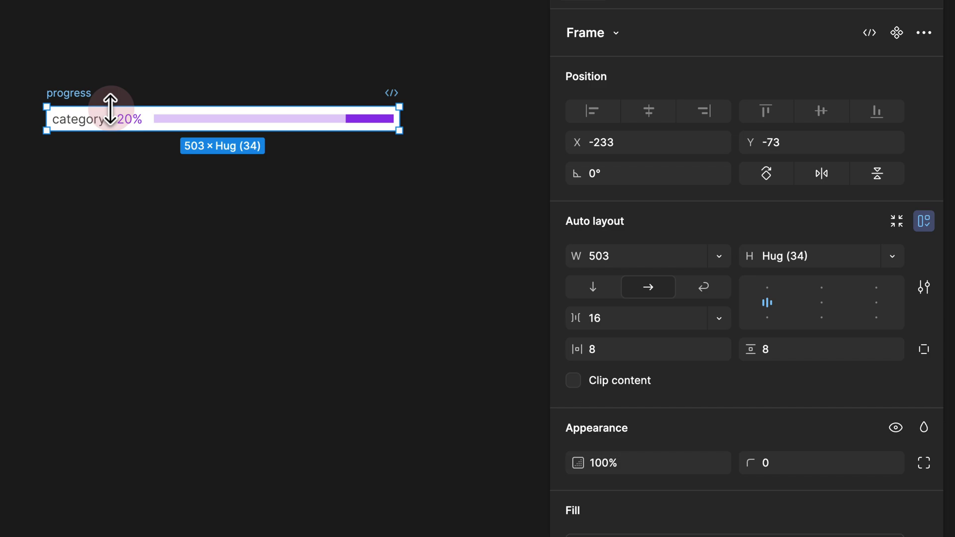
Step: Set the font size of both the category and 20% labels to 14
scroll(96, 124, "up", 3)
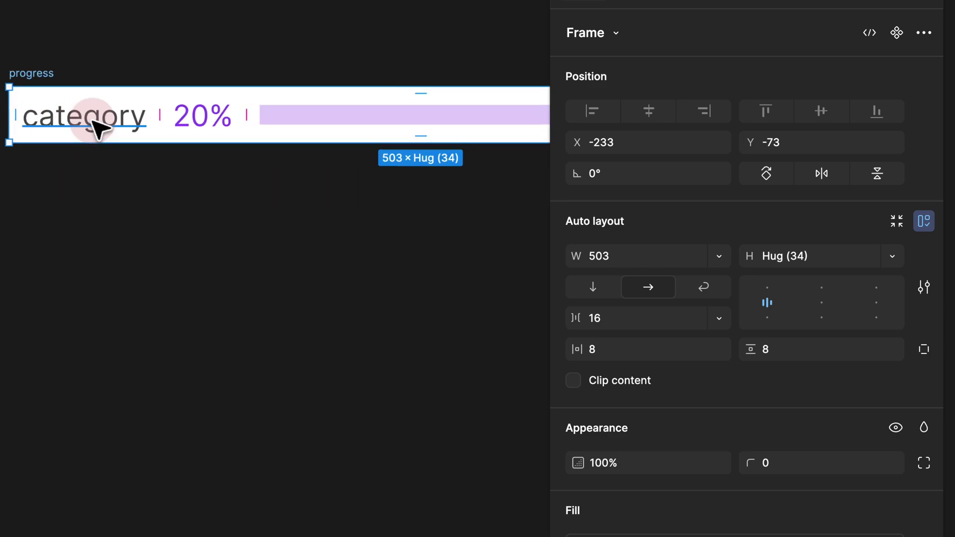
left_click(96, 123)
left_click(206, 127, "shift")
left_click(771, 485)
type("14")
key("Return")
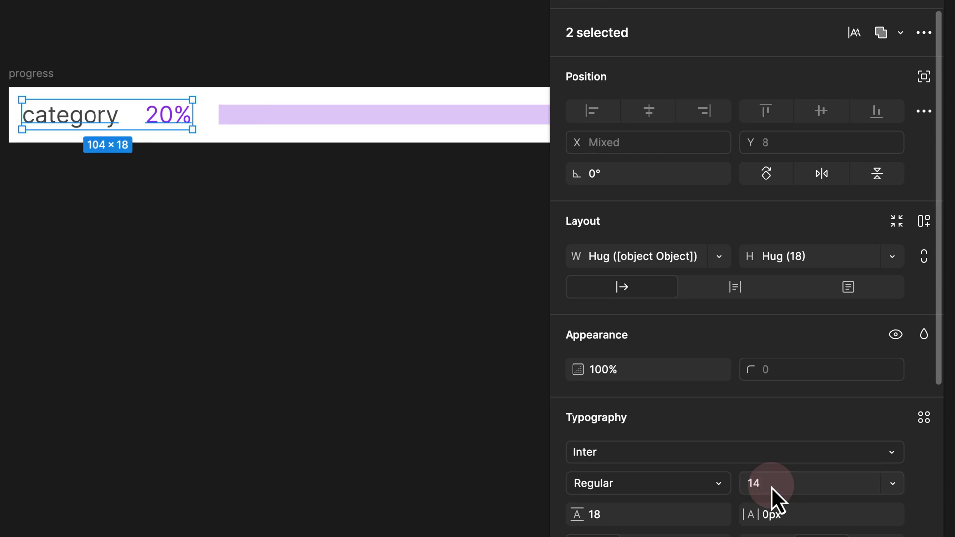
left_click(336, 195)
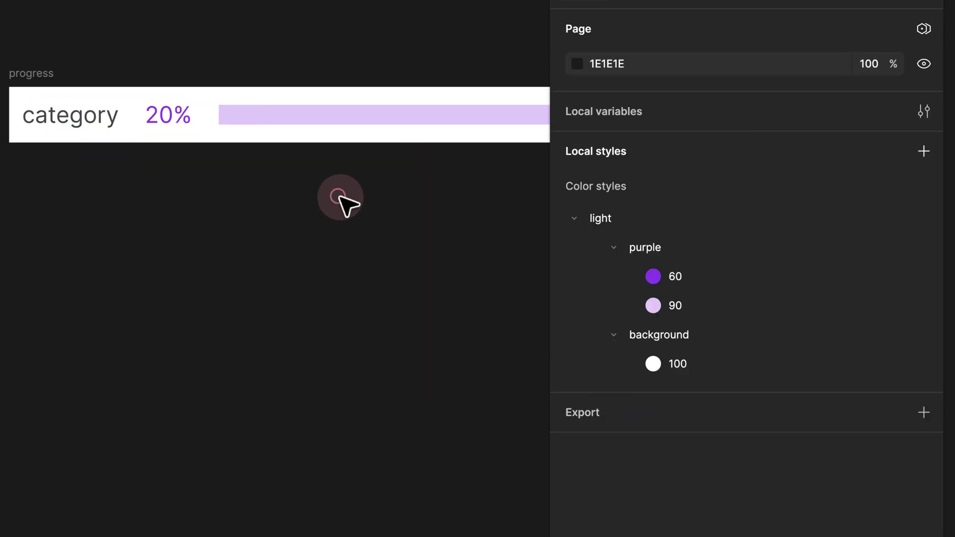
scroll(338, 199, "down", 5)
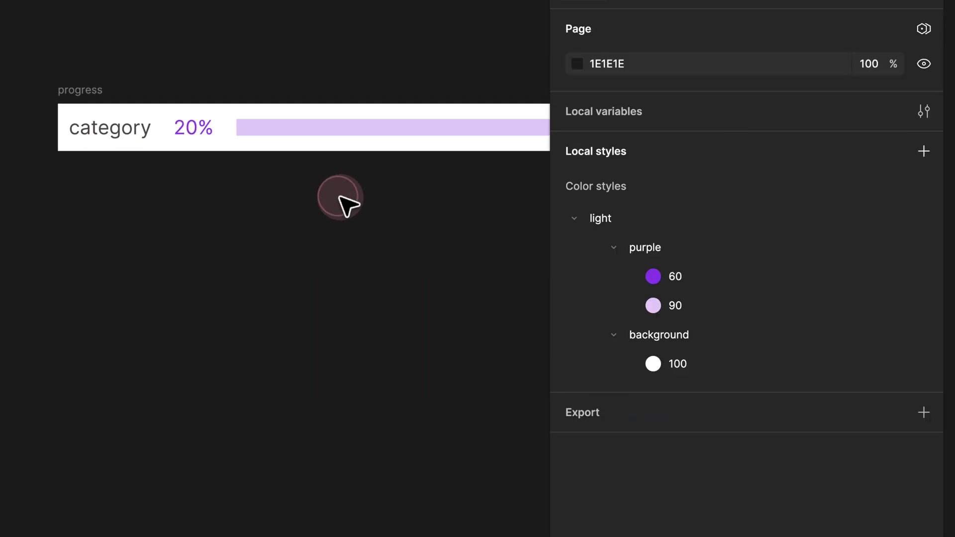
double_click(67, 142)
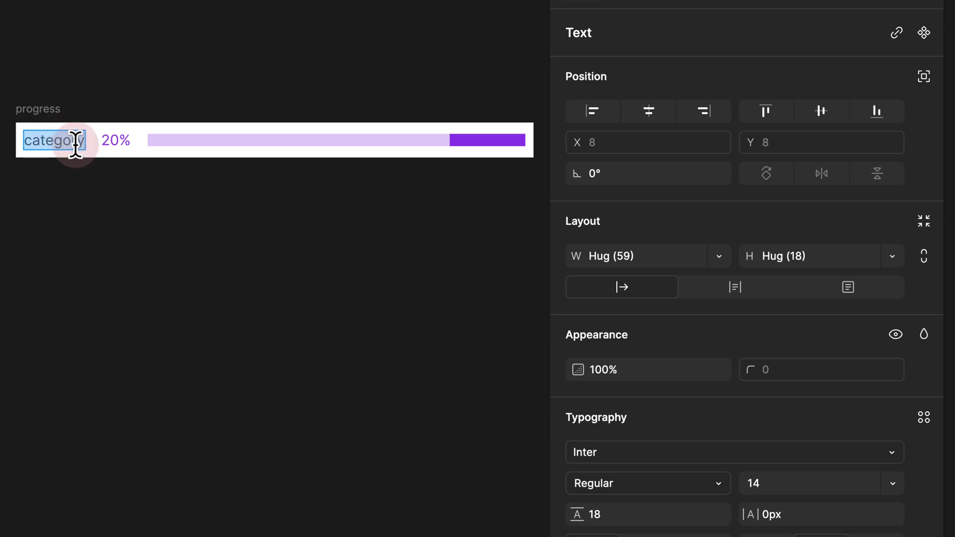
left_click(81, 140)
type("sad sad")
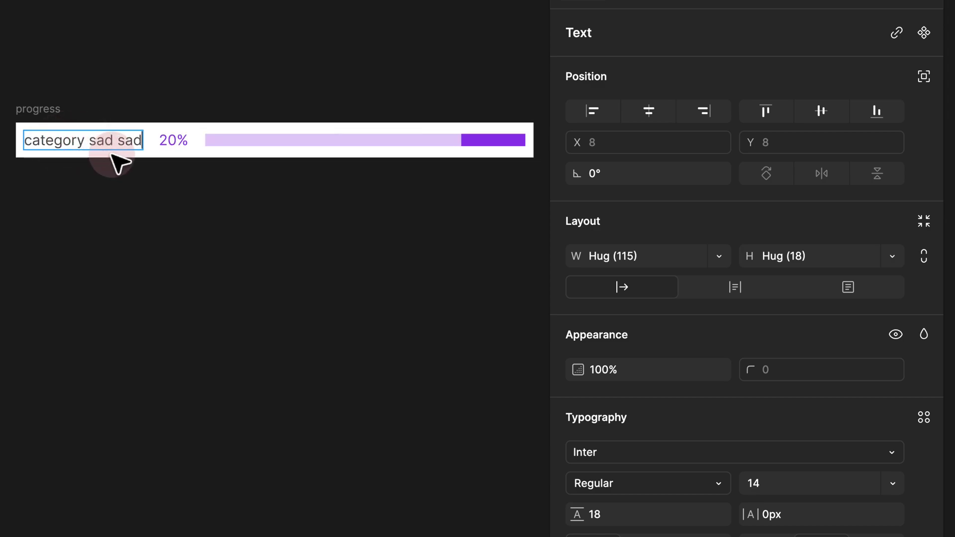
left_click(161, 193)
left_click(47, 95)
left_click(48, 115)
left_click_drag(47, 115, 156, 183, "alt")
double_click(87, 175)
key("BackSpace")
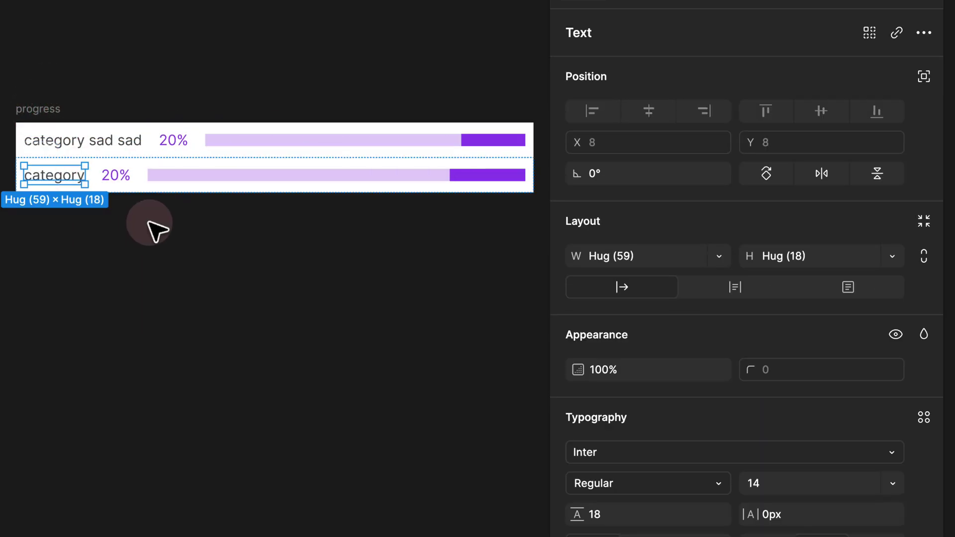
left_click(227, 212)
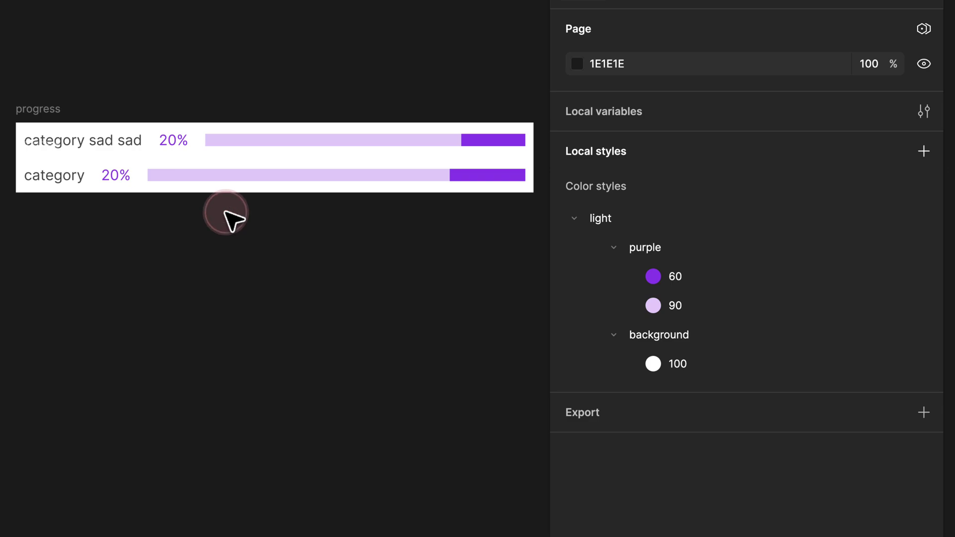
double_click(116, 175)
left_click(61, 175)
left_click(122, 179)
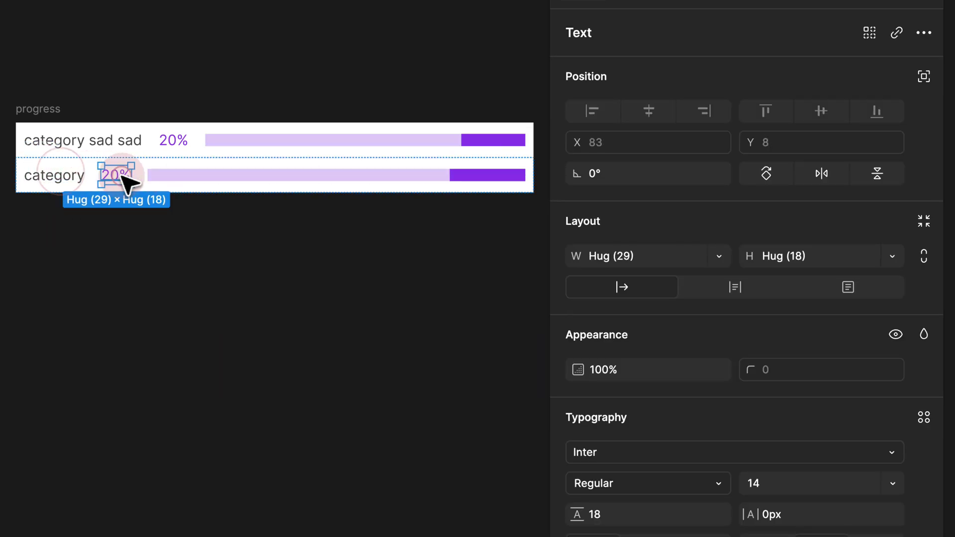
left_click(178, 180)
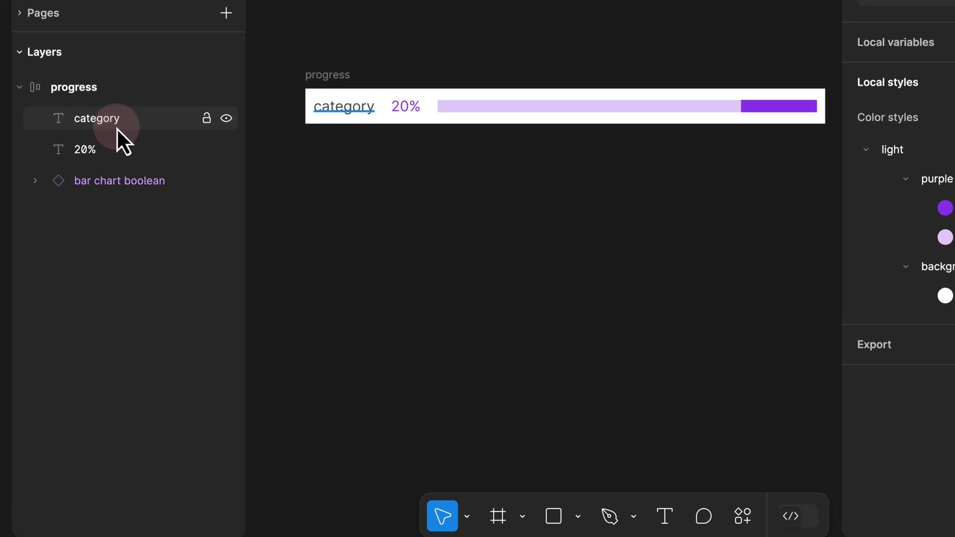
left_click(88, 206)
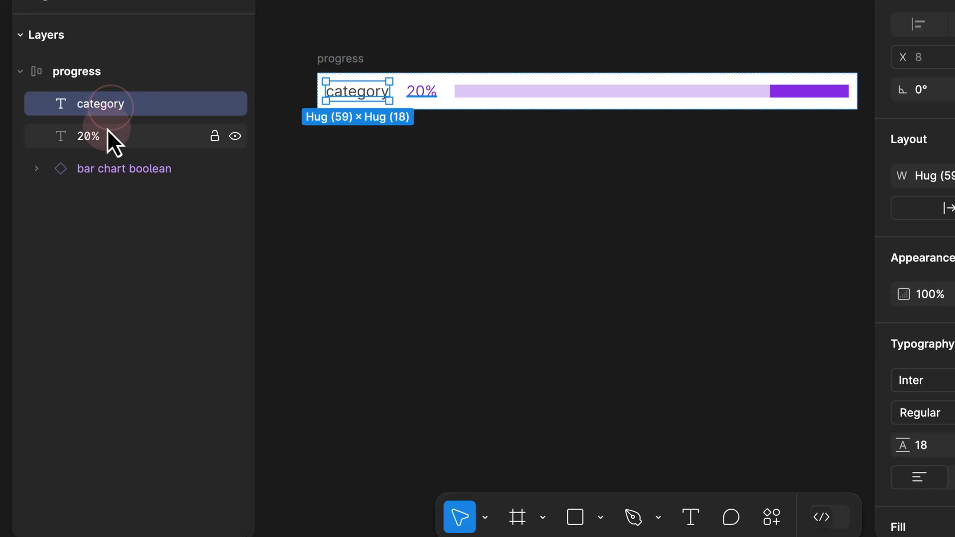
Step: Wrap the category and 20% labels in an auto-layout frame named 'contents'
left_click(105, 140, "shift")
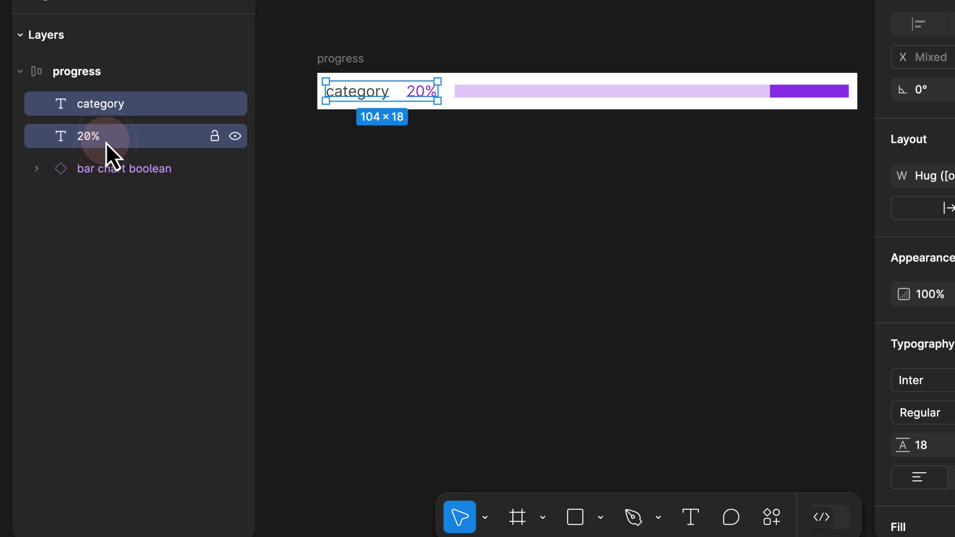
key("shift+a")
left_click(112, 103, "shift")
double_click(100, 112)
type("contents")
key("Return")
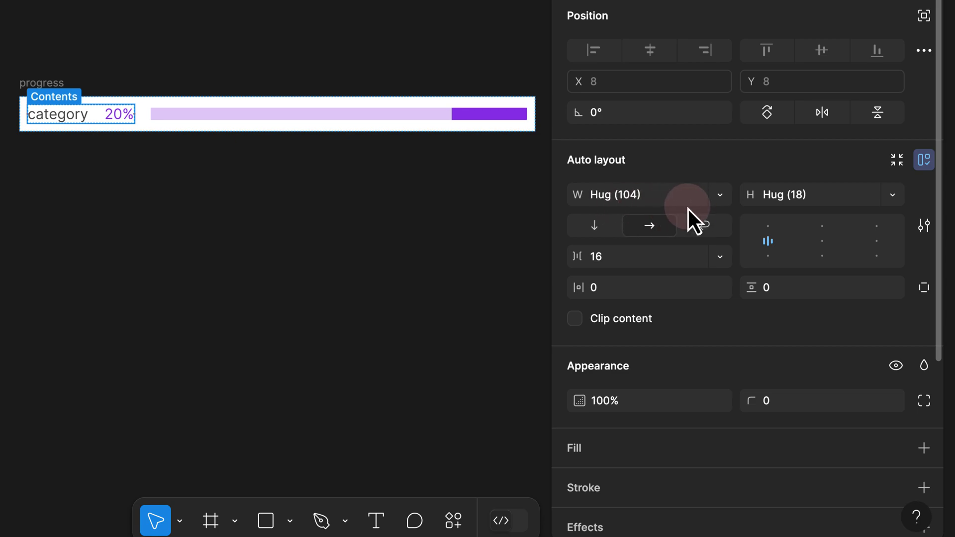
Step: Give the contents frame a fixed width of 150
left_click(93, 117)
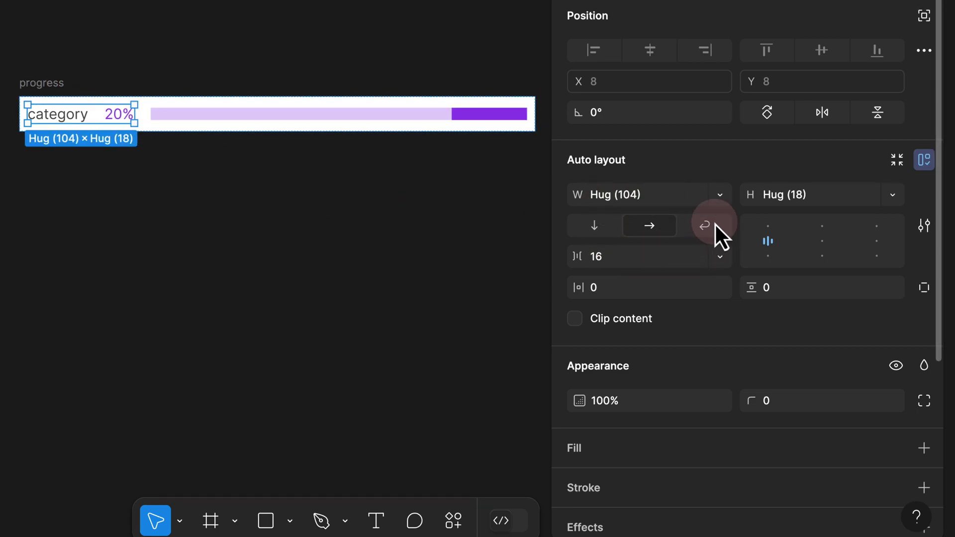
left_click(721, 197)
left_click(694, 178)
left_click(644, 195)
type("150")
key("Return")
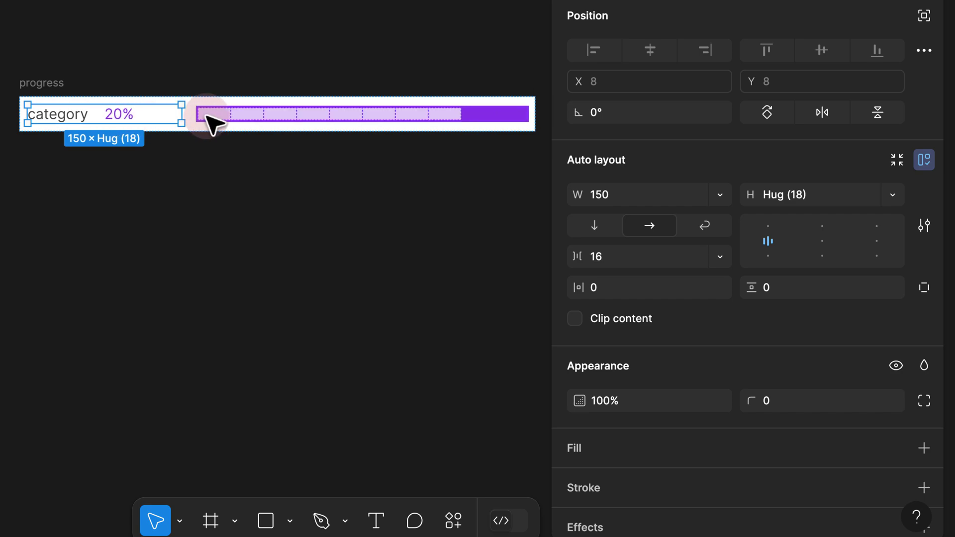
left_click(80, 119)
Step: Test a longer category label, undo it, then set the contents frame's spacing to Auto
double_click(75, 114)
type("dsadsadsa")
key("Escape")
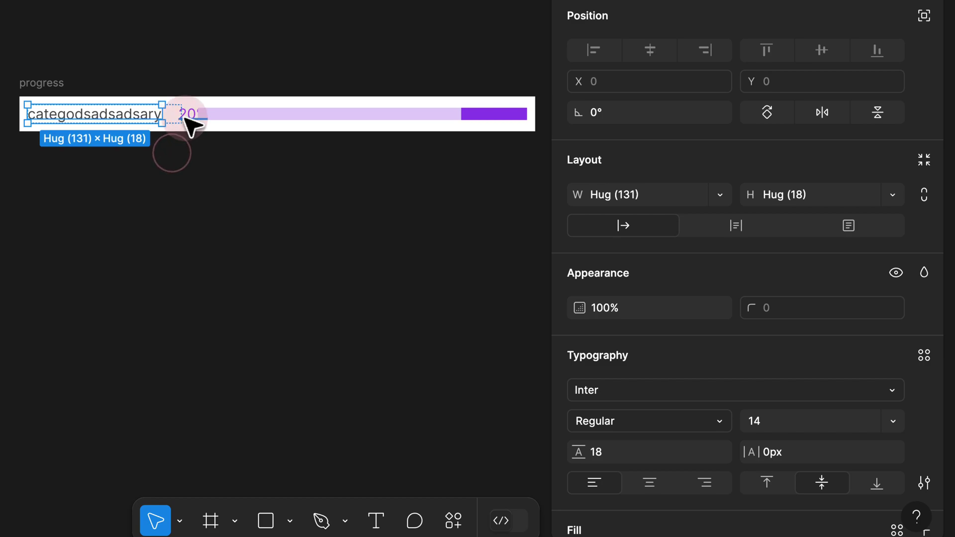
left_click(192, 113)
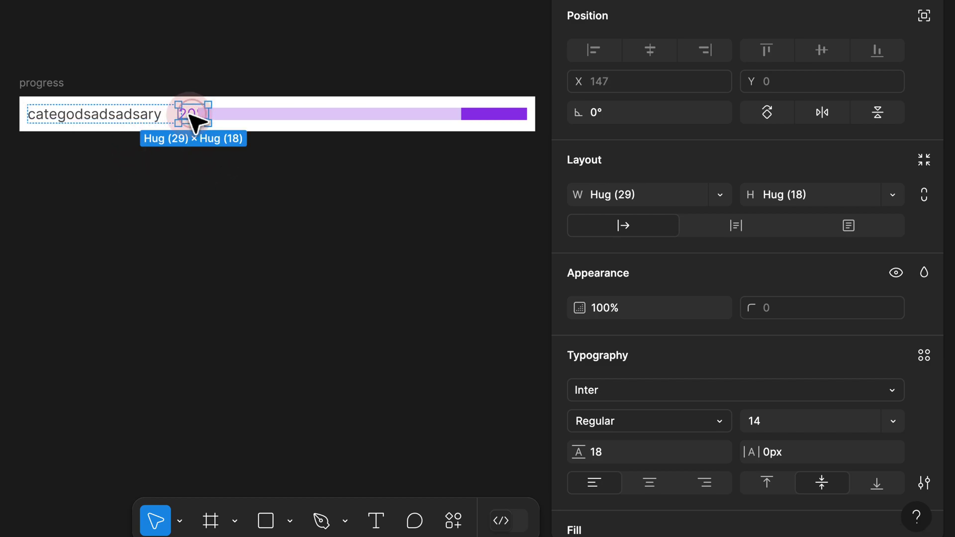
key("ctrl+z")
key("ctrl+z")
key("ctrl+z")
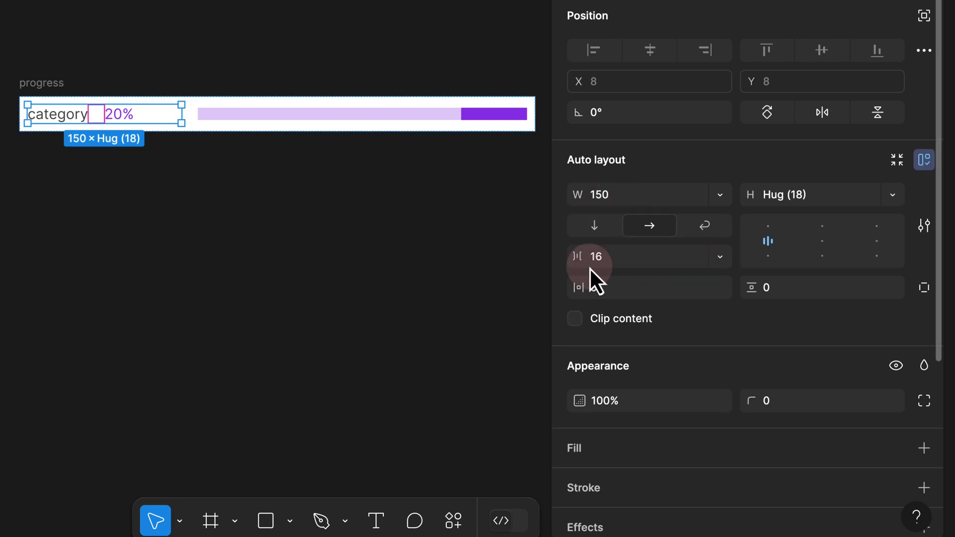
left_click(721, 257)
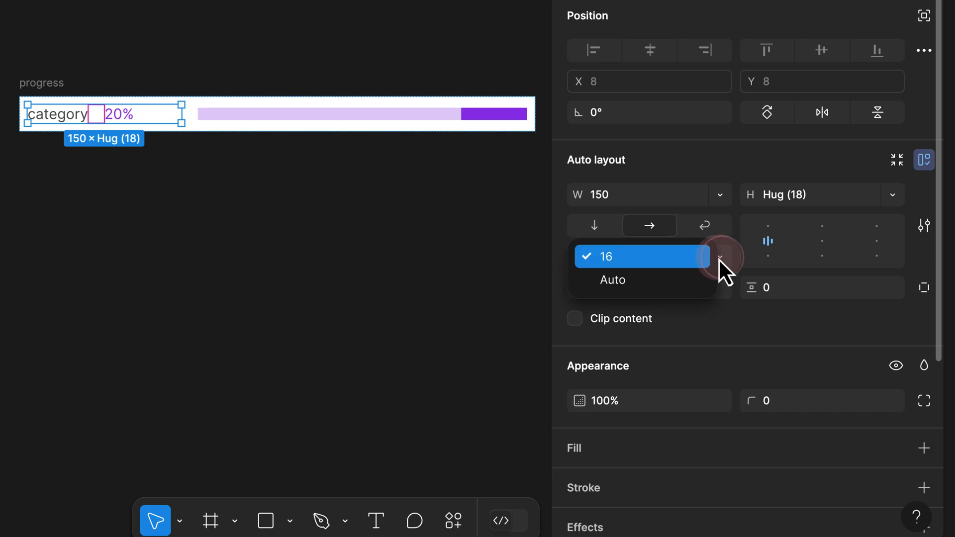
left_click(628, 280)
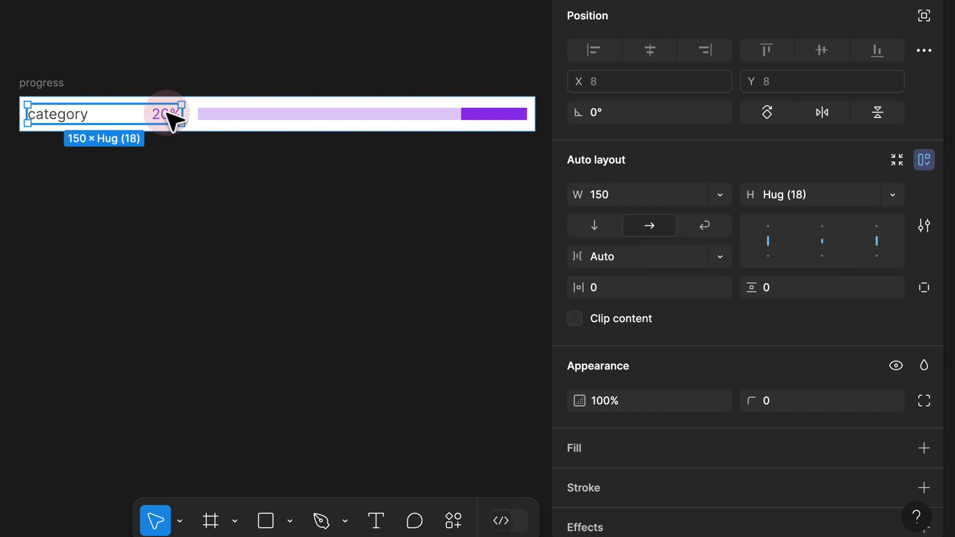
Step: Widen the progress row frame to about 573
left_click(113, 120)
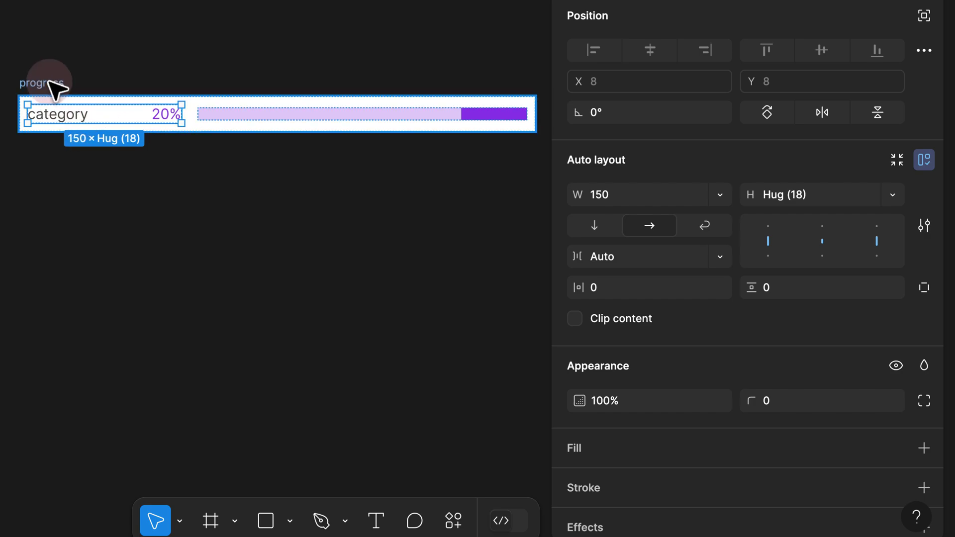
left_click(46, 80)
scroll(45, 80, "down", 3)
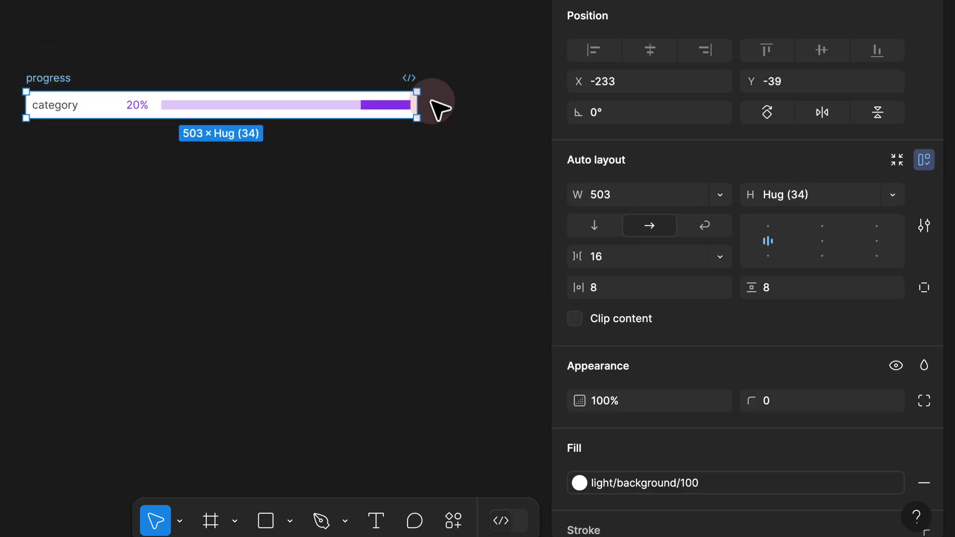
left_click_drag(423, 103, 472, 94)
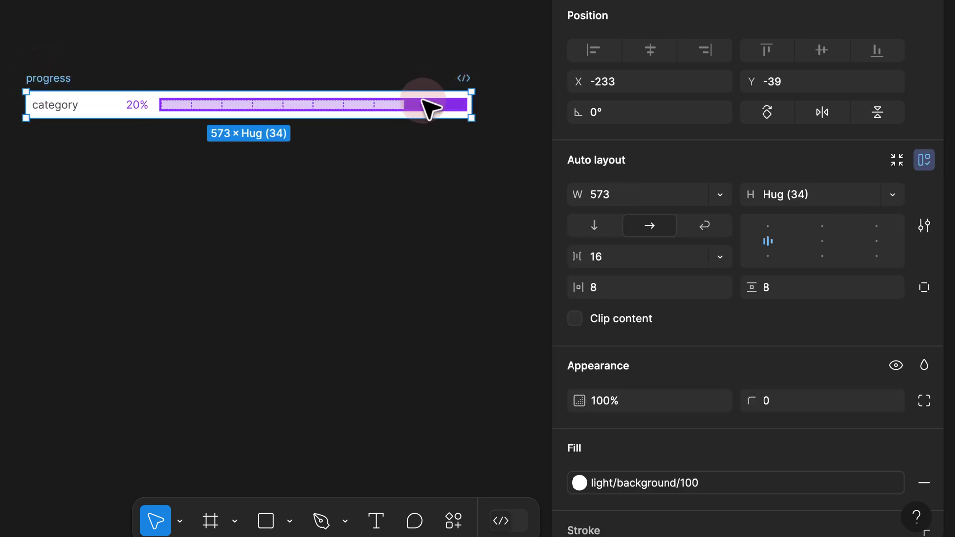
Step: Add test characters after 'category' so the label reads 'category dsa s'
left_click(122, 104)
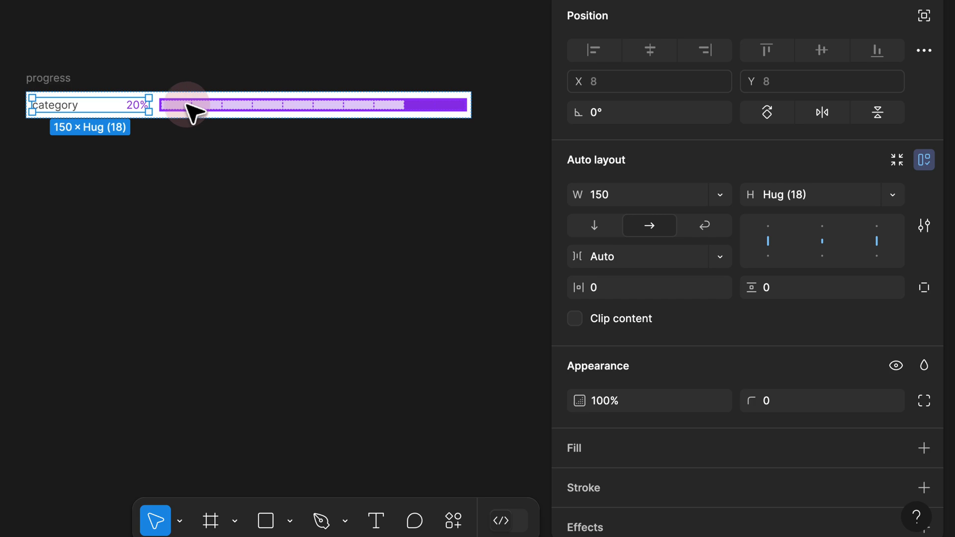
double_click(79, 110)
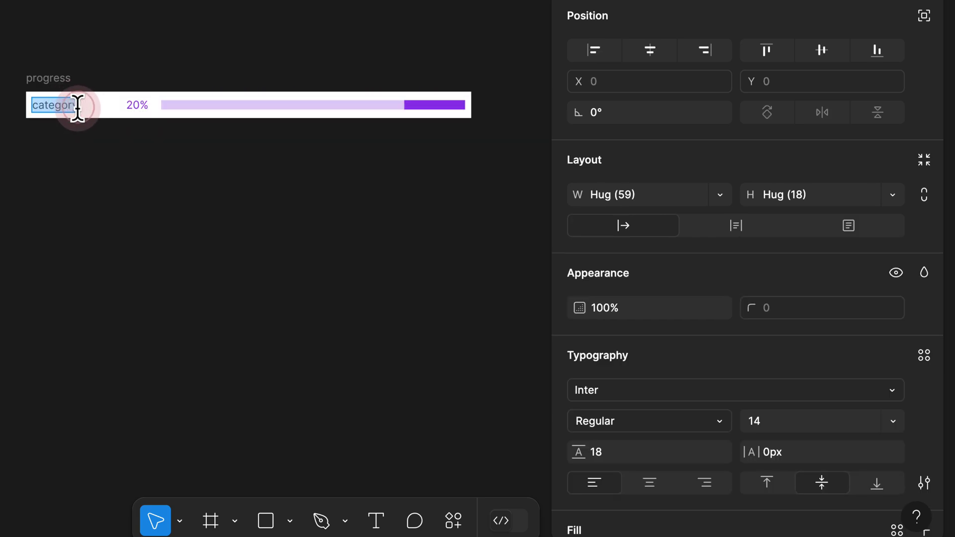
left_click(78, 106)
type("dsa sad sas")
scroll(79, 128, "up", 5)
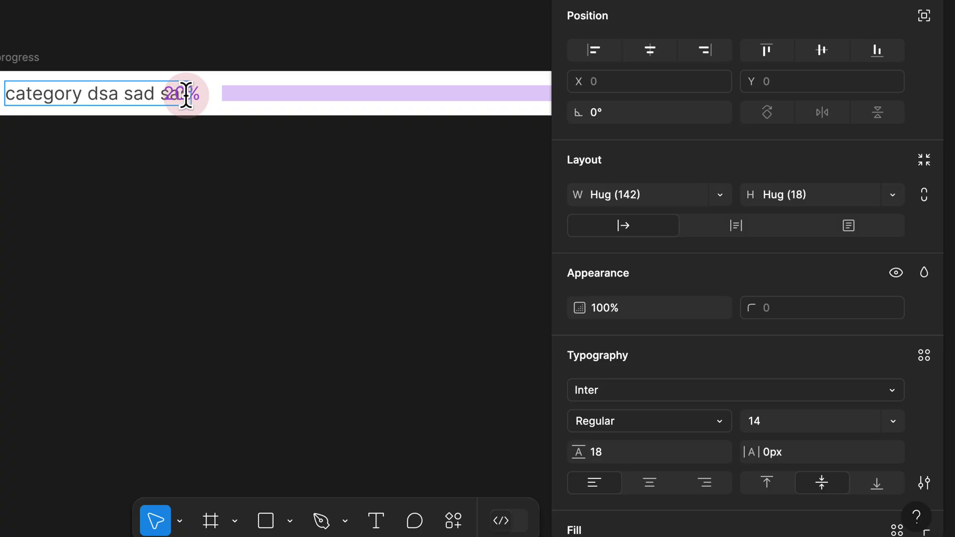
key("BackSpace")
key("BackSpace")
key("BackSpace")
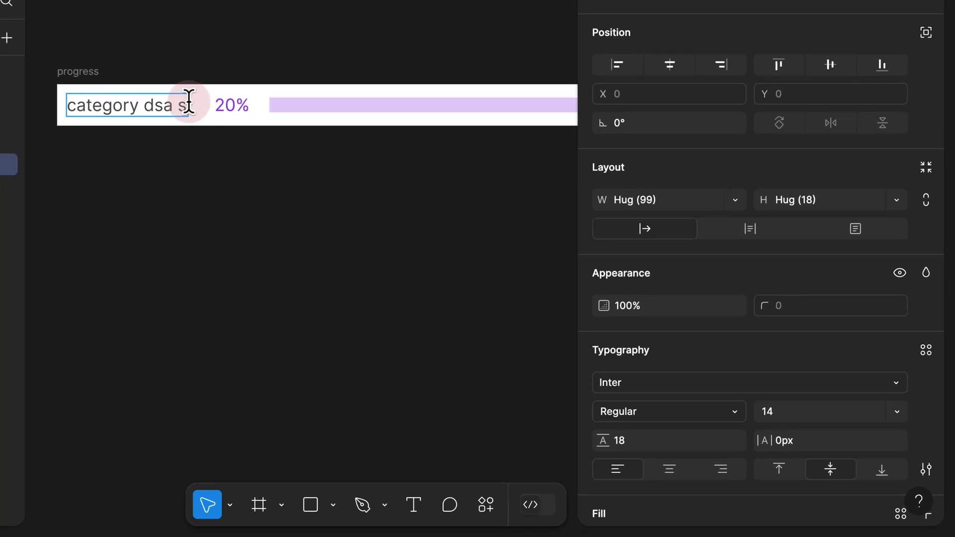
type("a")
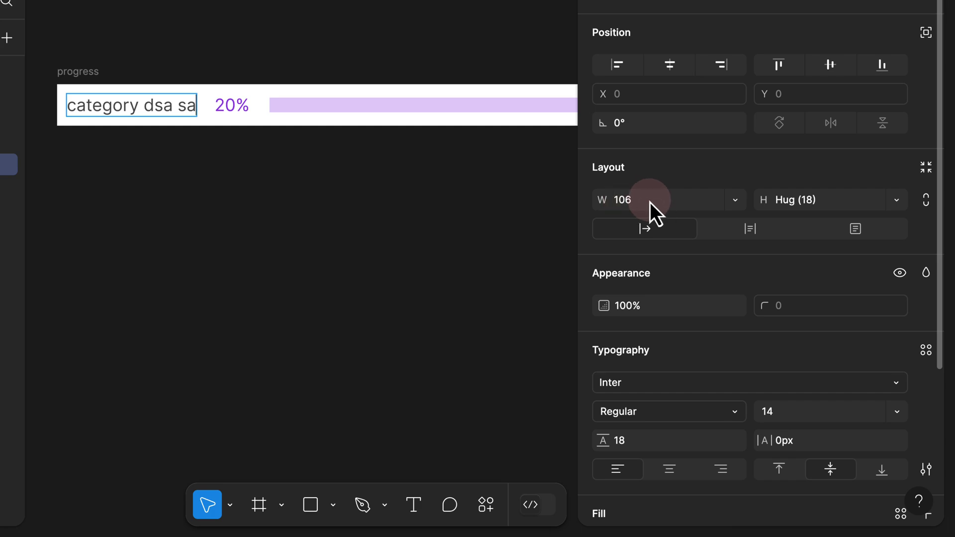
Step: Give the category label a fixed width of 106 and type extra text to test wrapping
left_click(731, 202)
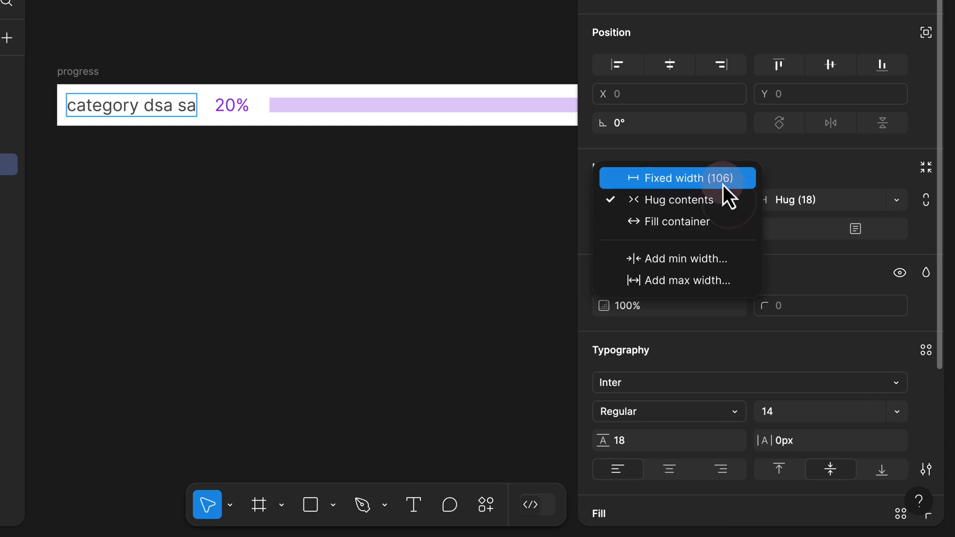
left_click(723, 181)
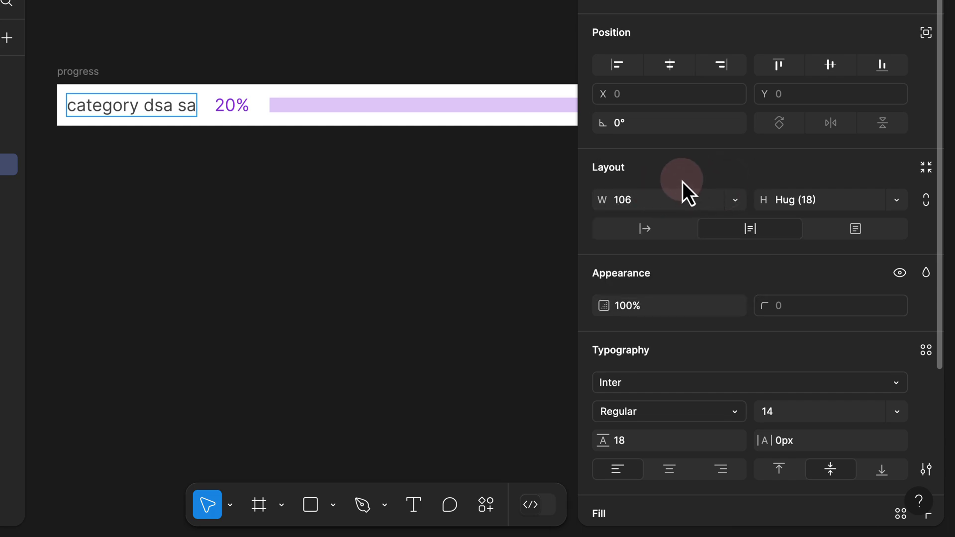
type("fdsfdsfds")
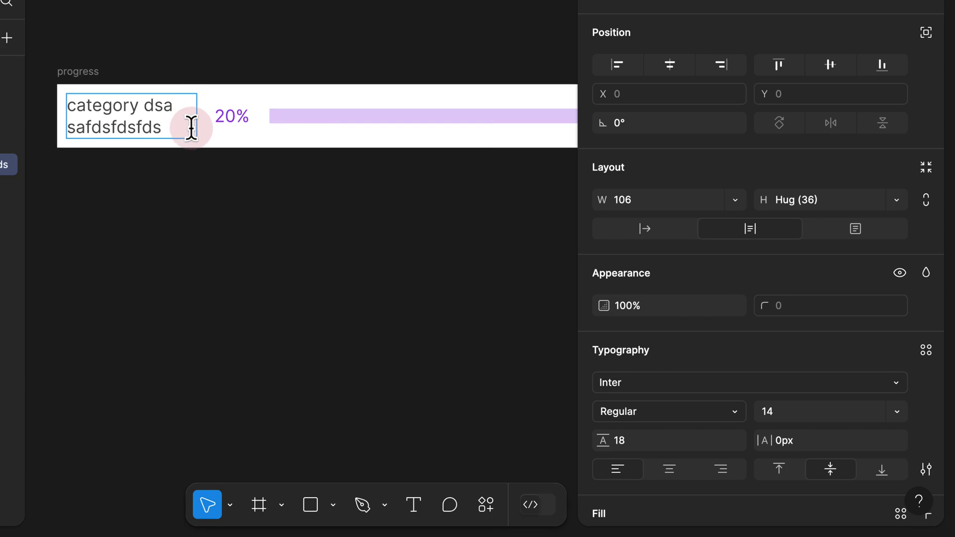
type("dsa")
scroll(192, 125, "down", 5)
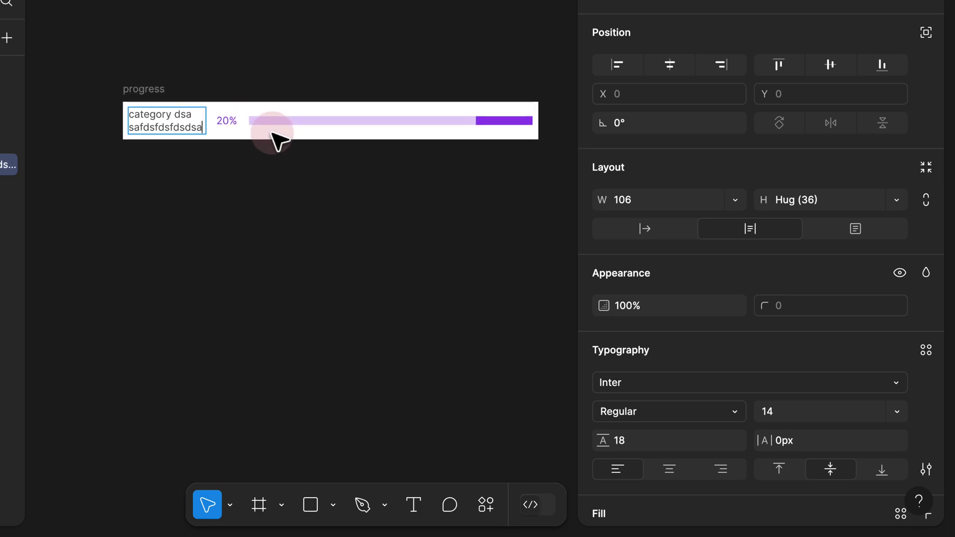
type("asdsadsadsada sa sad")
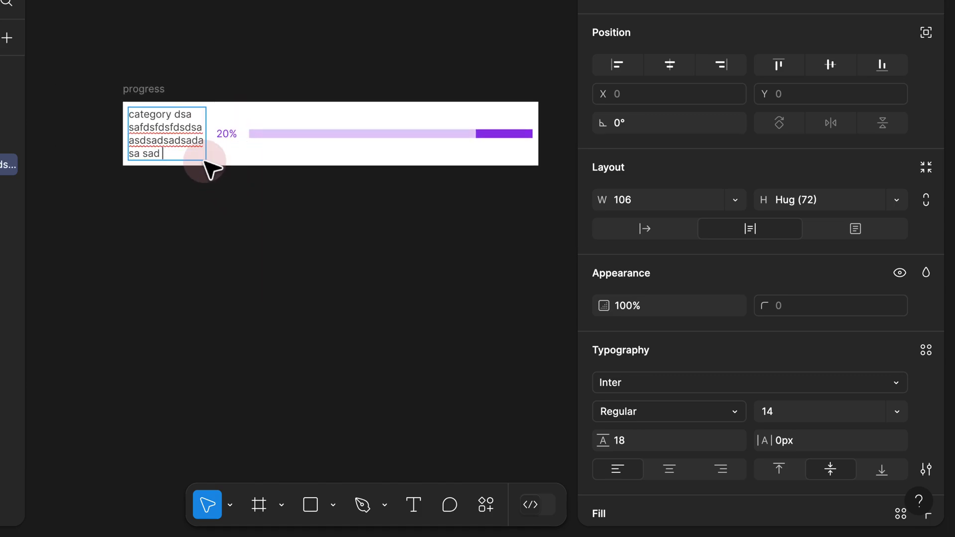
scroll(196, 139, "up", 3)
Step: Delete the test text so the label reads just 'category' again
left_click_drag(242, 121, 158, 96)
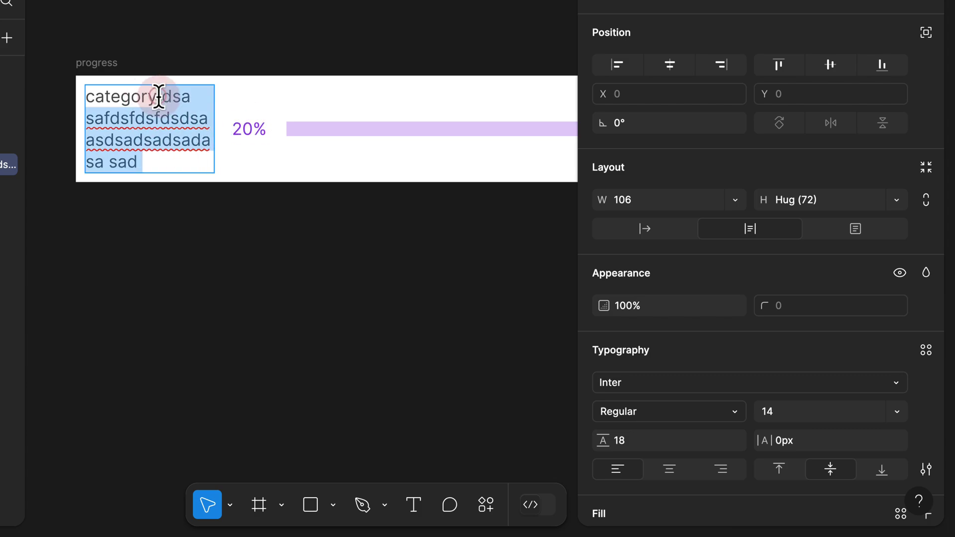
key("BackSpace")
left_click(177, 144)
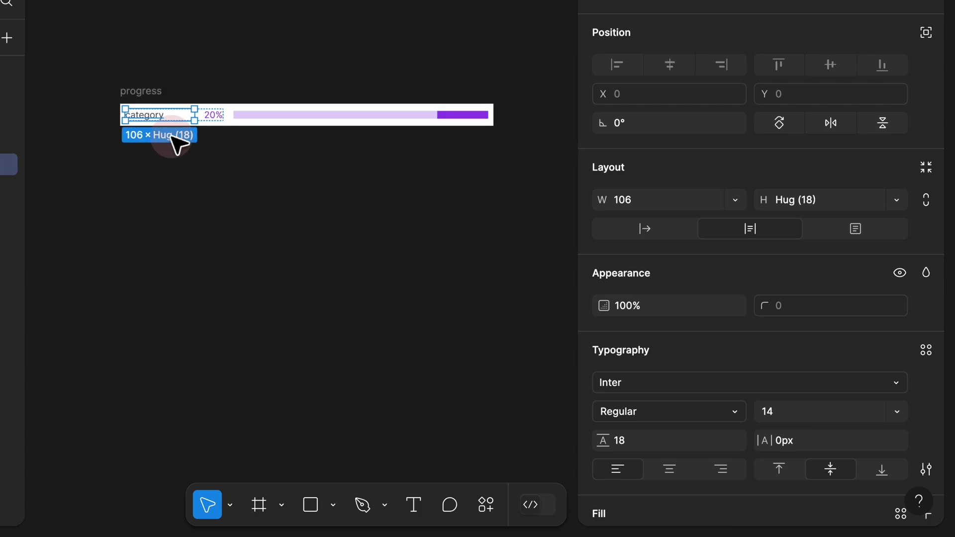
scroll(252, 156, "down", 3)
left_click(252, 156)
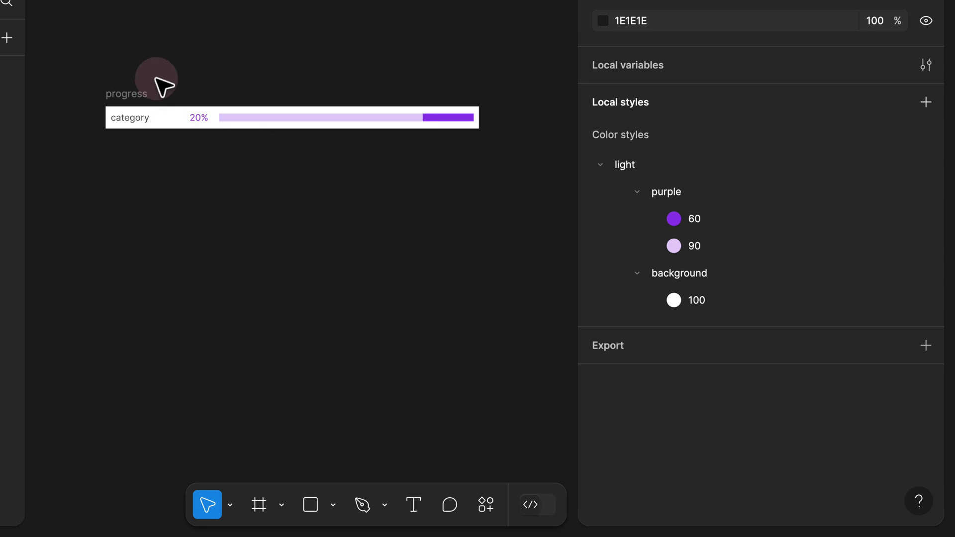
left_click(149, 95)
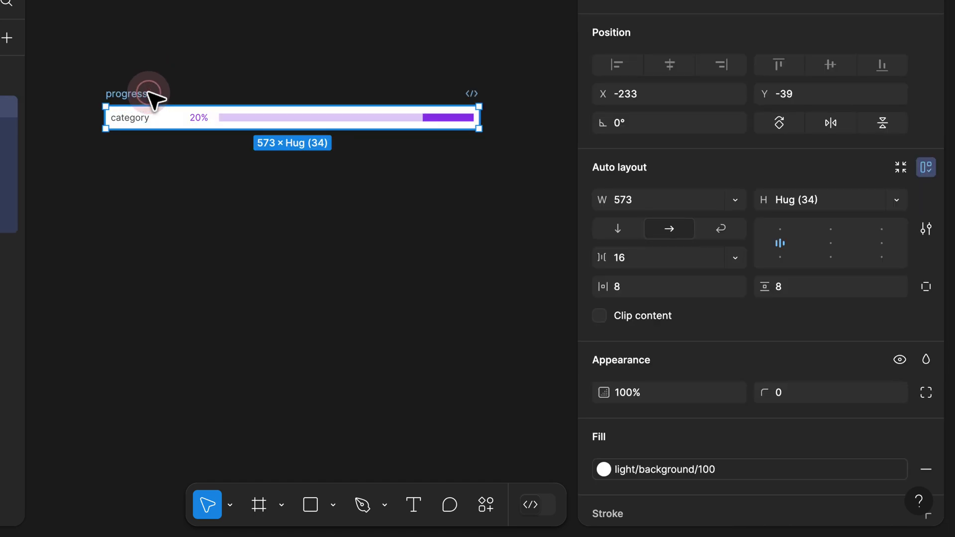
left_click(897, 200)
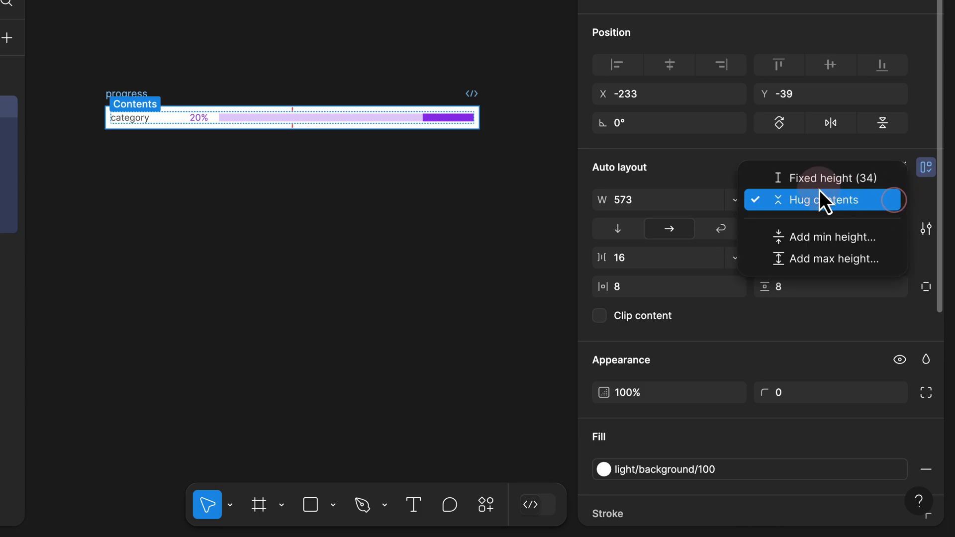
left_click(817, 189)
scroll(132, 107, "up", 3)
left_click(149, 125)
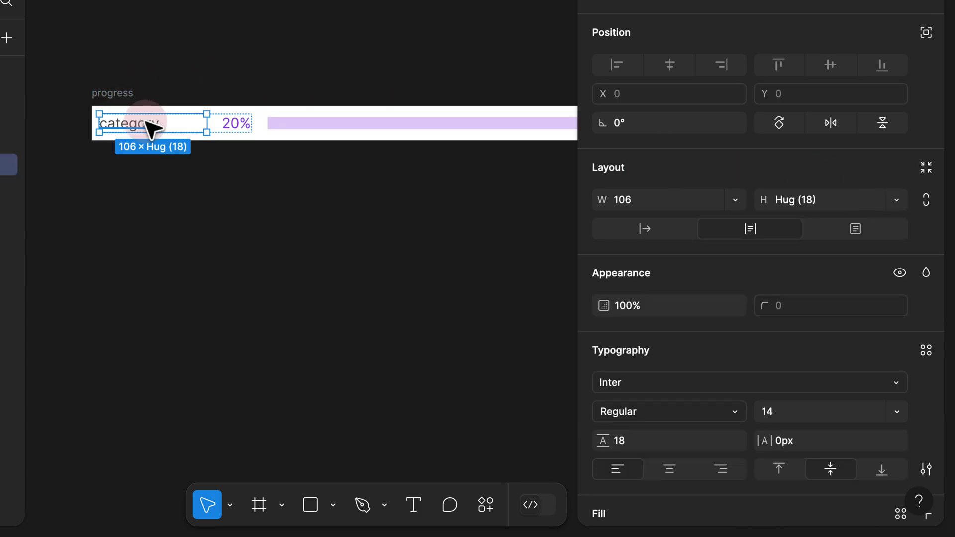
double_click(159, 125)
left_click(167, 123)
type("asd asd sad sa")
key("ctrl+z")
left_click(154, 96)
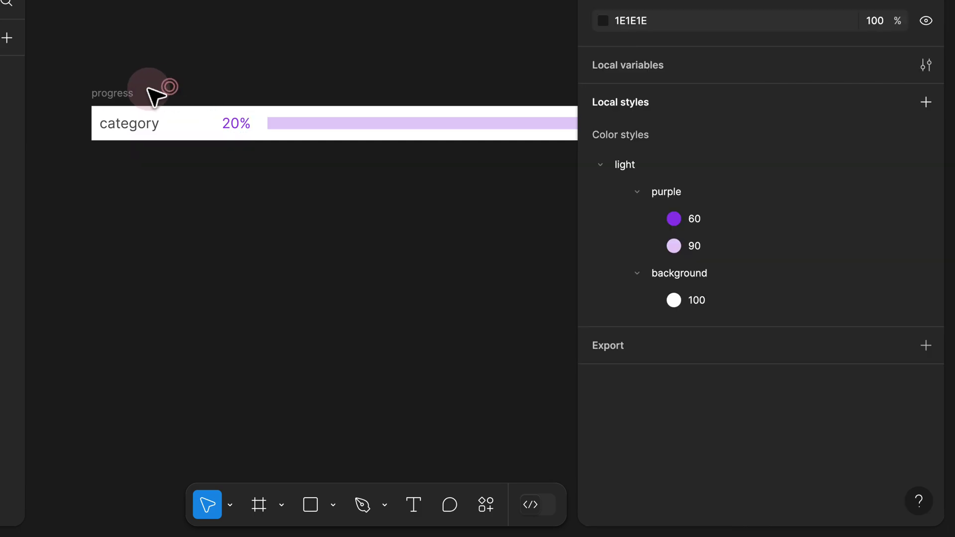
left_click(128, 94)
left_click(895, 201)
left_click(841, 222)
left_click(138, 125)
double_click(158, 124)
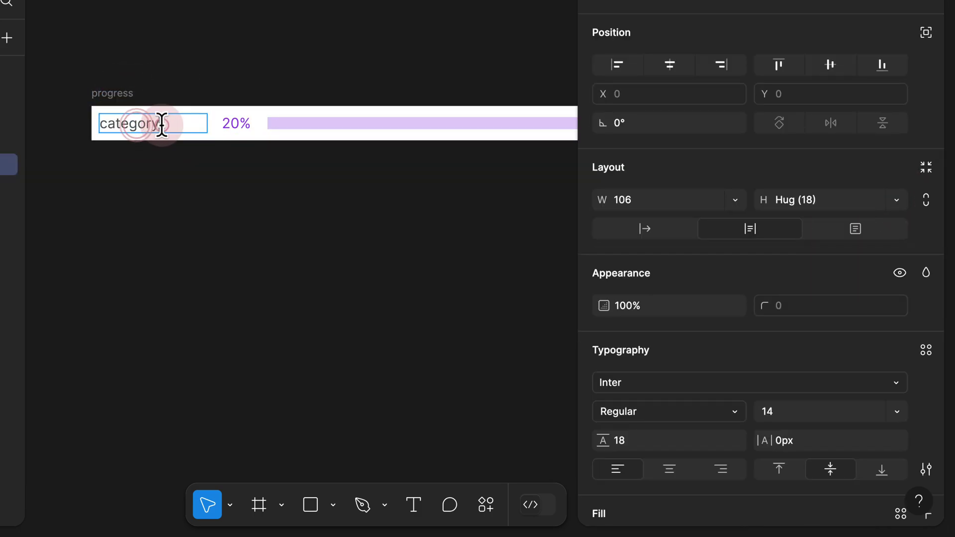
type("sdad sad sa")
left_click(272, 189)
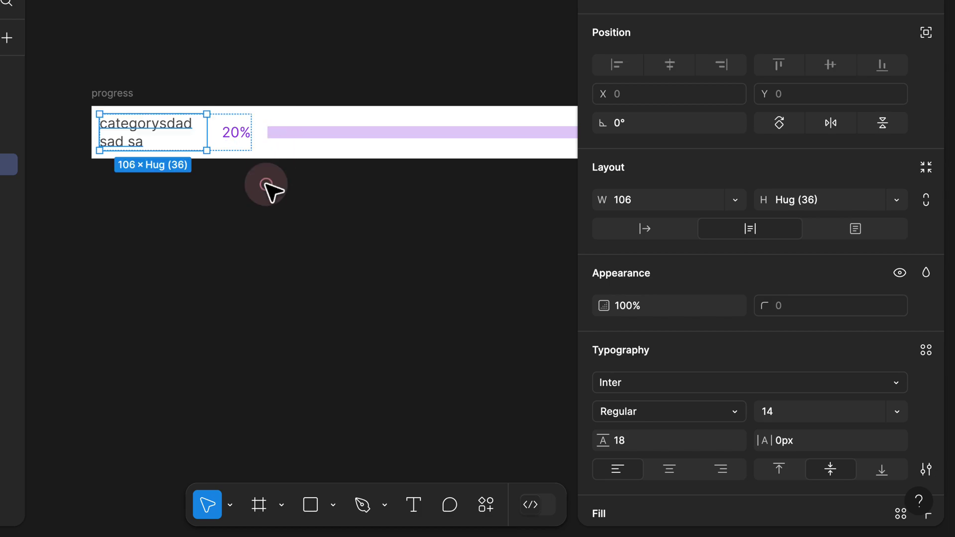
key("ctrl+z")
left_click(117, 93)
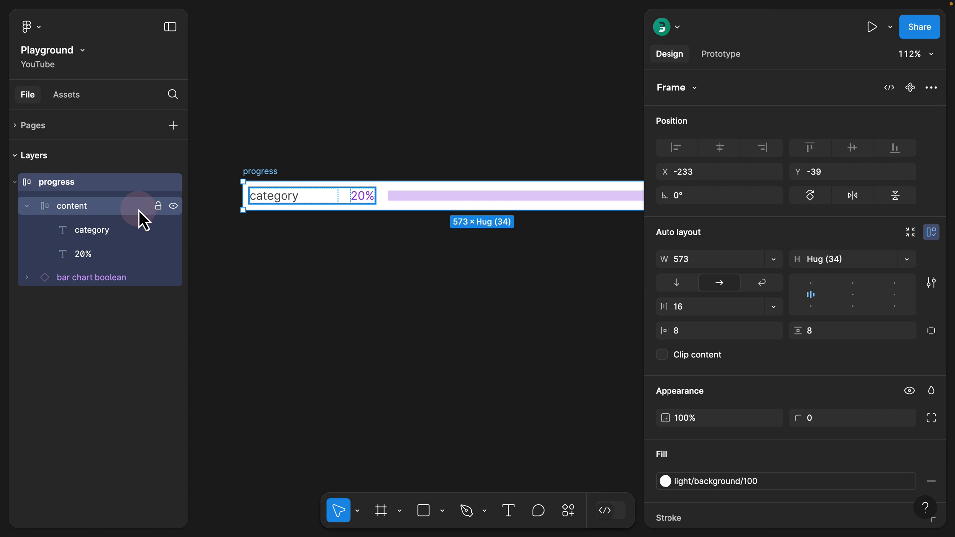
left_click(94, 209)
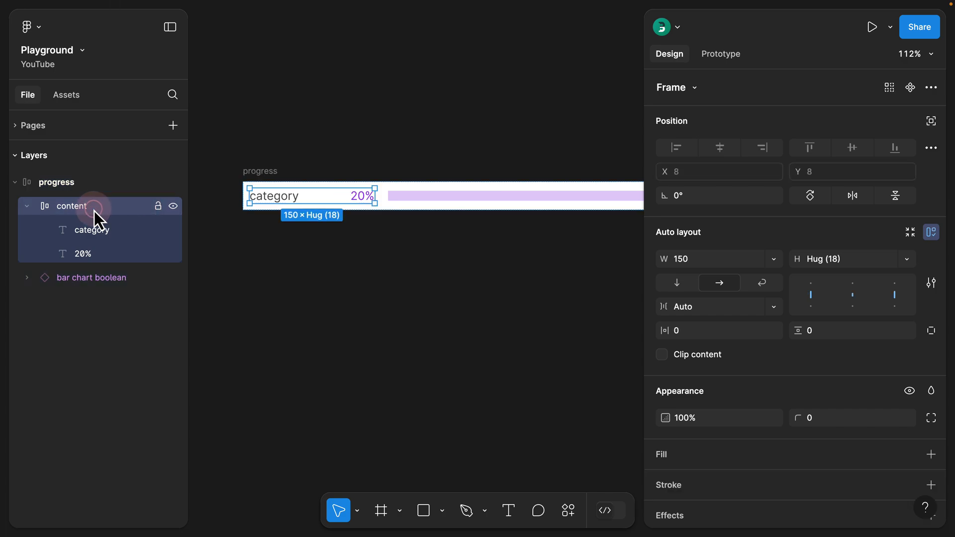
left_click(27, 207)
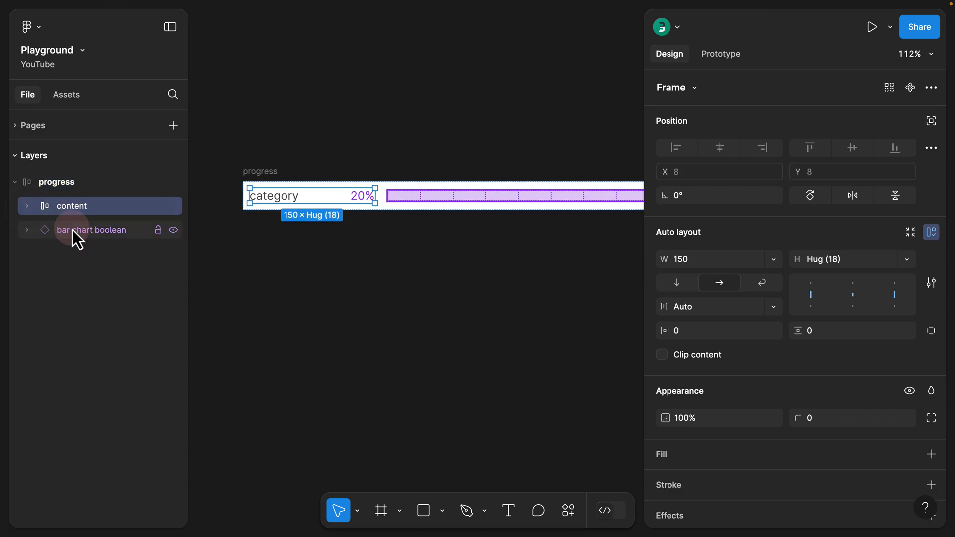
left_click(263, 172)
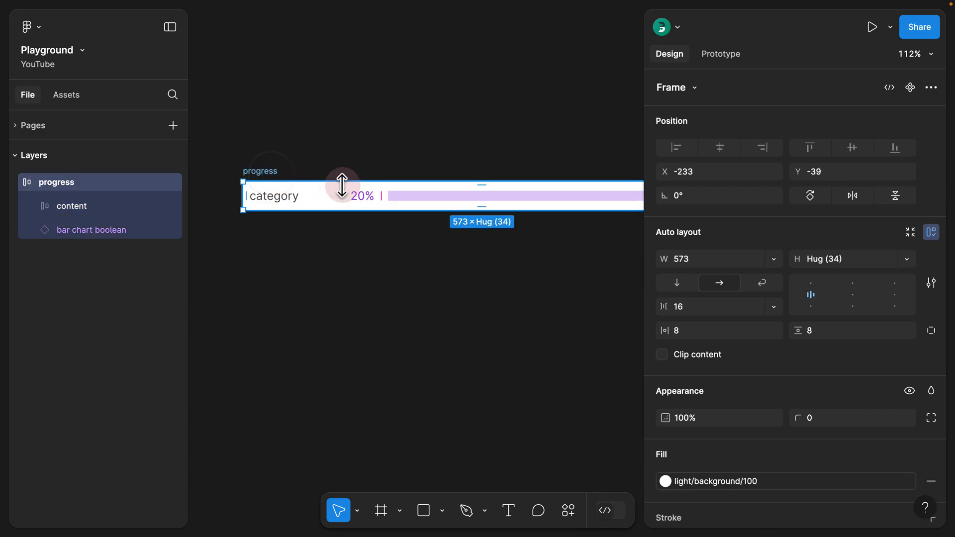
Step: Turn on the bar chart instance's 40% property, switching it off 20%
left_click(367, 227)
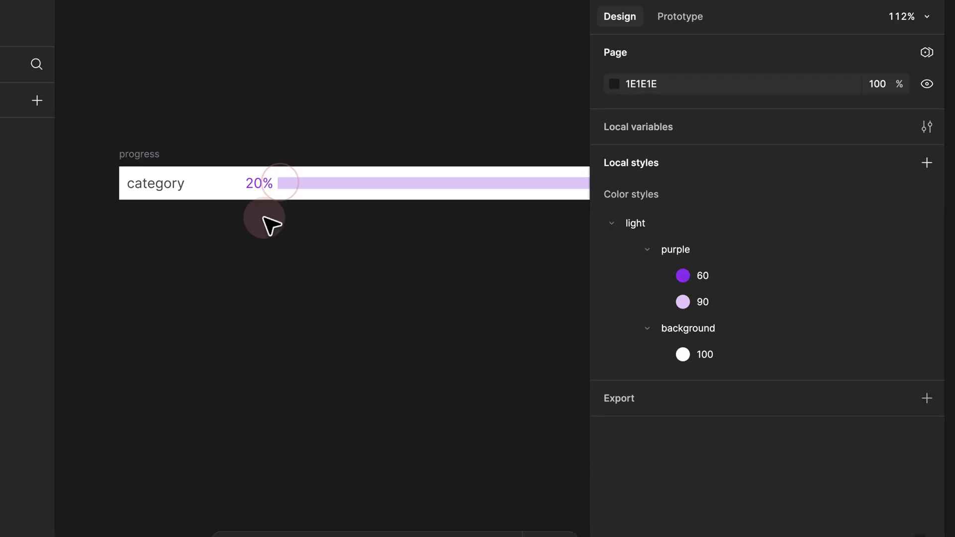
scroll(263, 217, "up", 5)
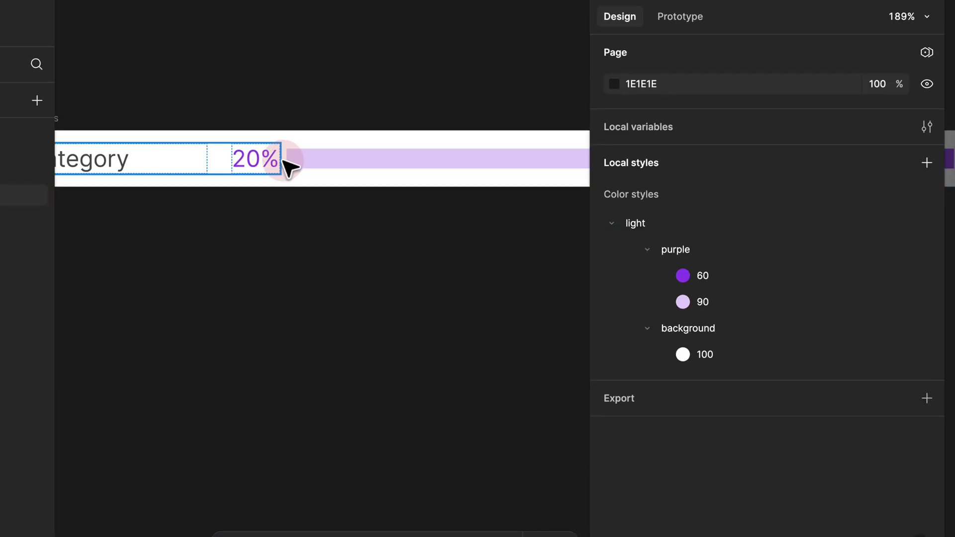
scroll(288, 164, "down", 5)
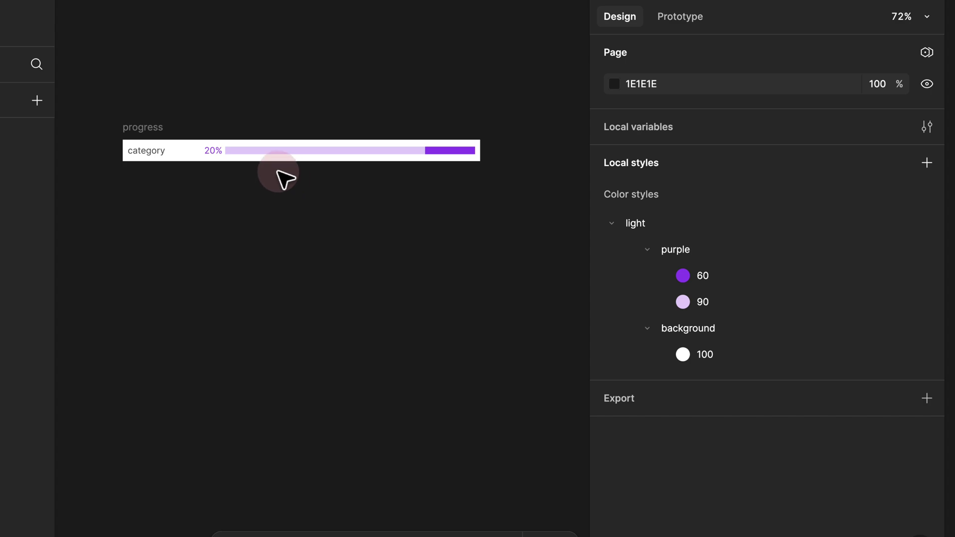
scroll(221, 158, "up", 5)
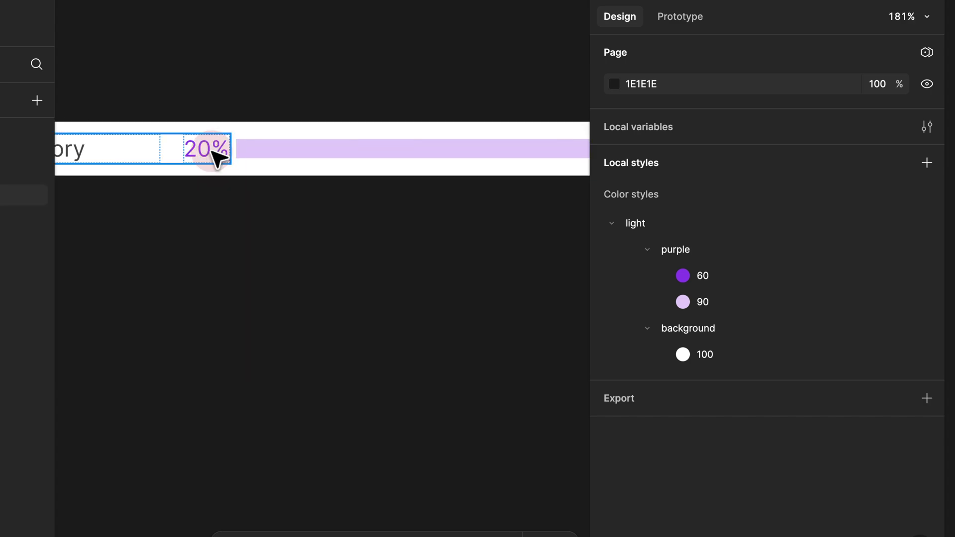
scroll(305, 159, "down", 3)
scroll(305, 159, "down", 3)
scroll(309, 174, "right", 2)
left_click(292, 157)
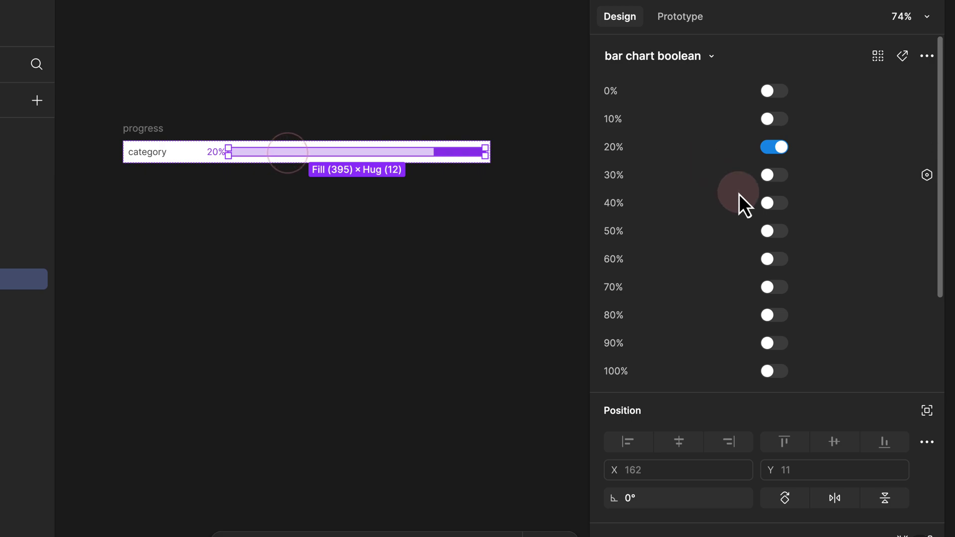
left_click(775, 204)
scroll(217, 147, "up", 5)
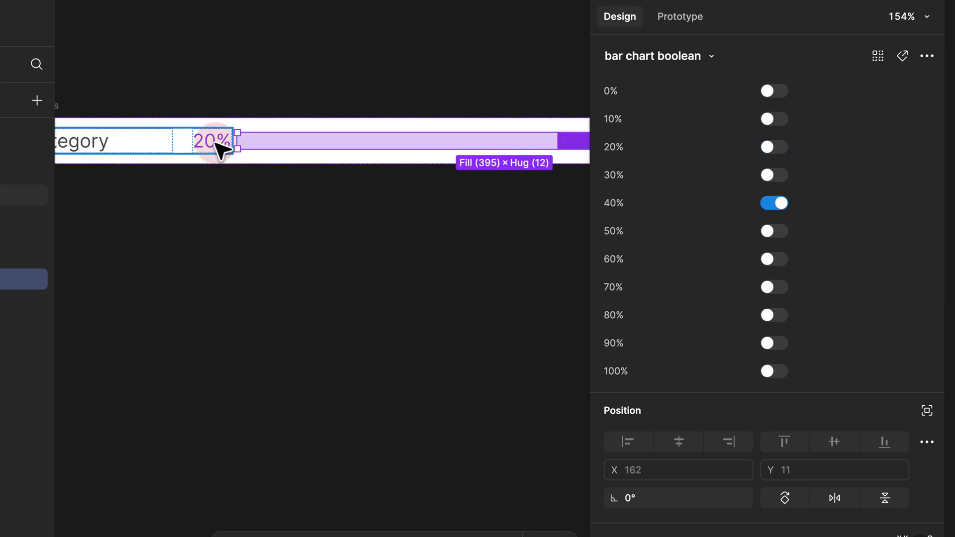
left_click(222, 145)
left_click(218, 148)
left_click(211, 86)
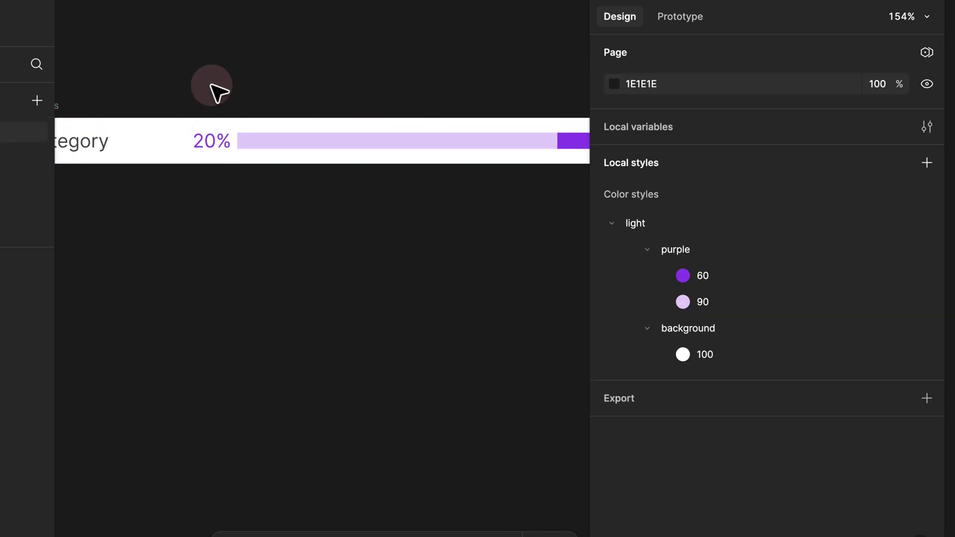